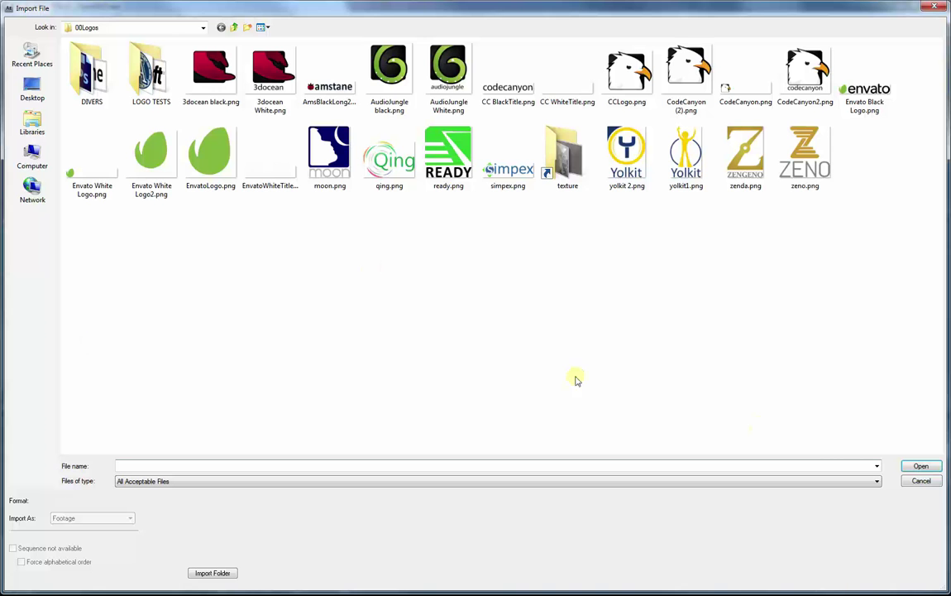
Import CCLogo.png and CC WhiteTitle.png from the 00Logos folder into the project as footage.
click(920, 481)
click(8, 18)
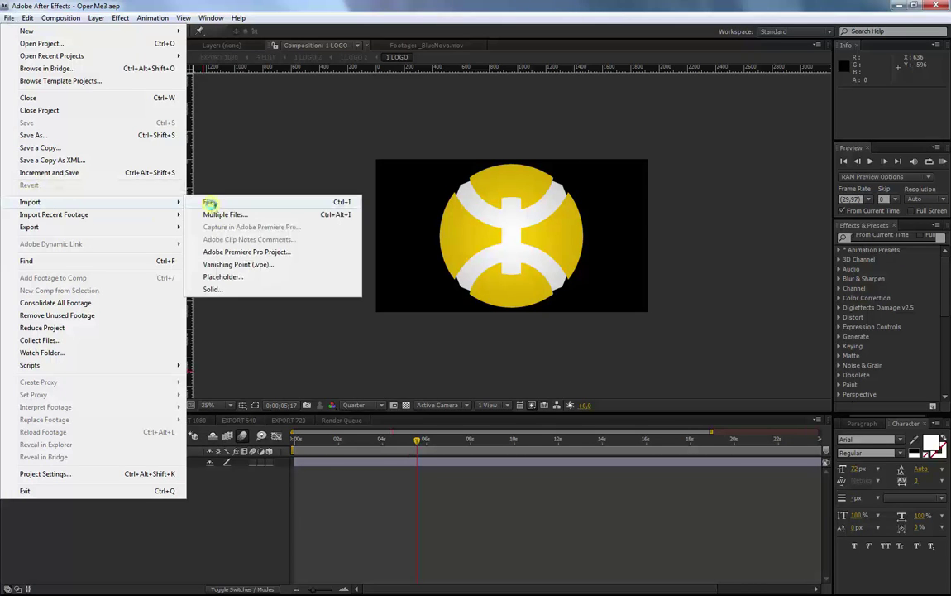
click(202, 192)
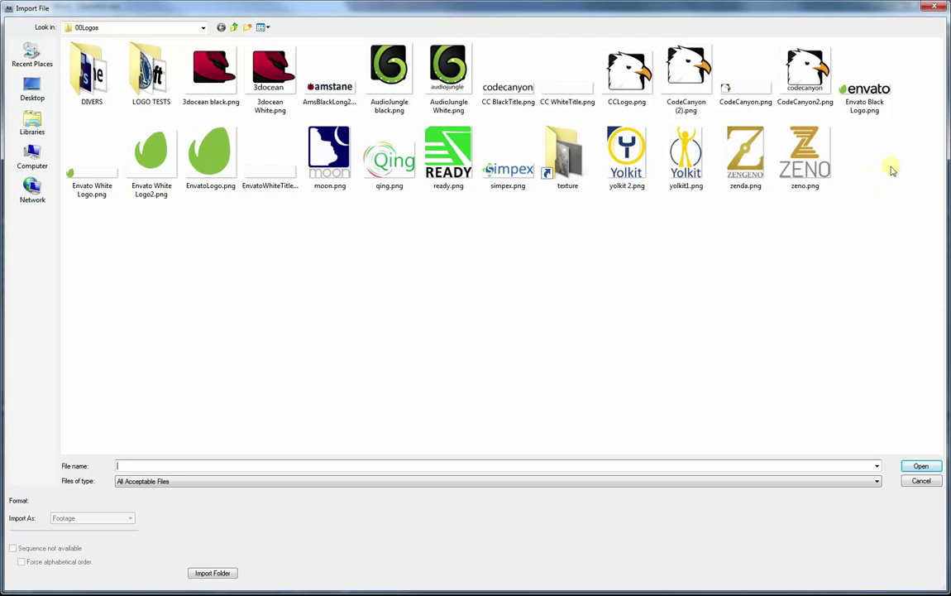
click(791, 77)
click(627, 71)
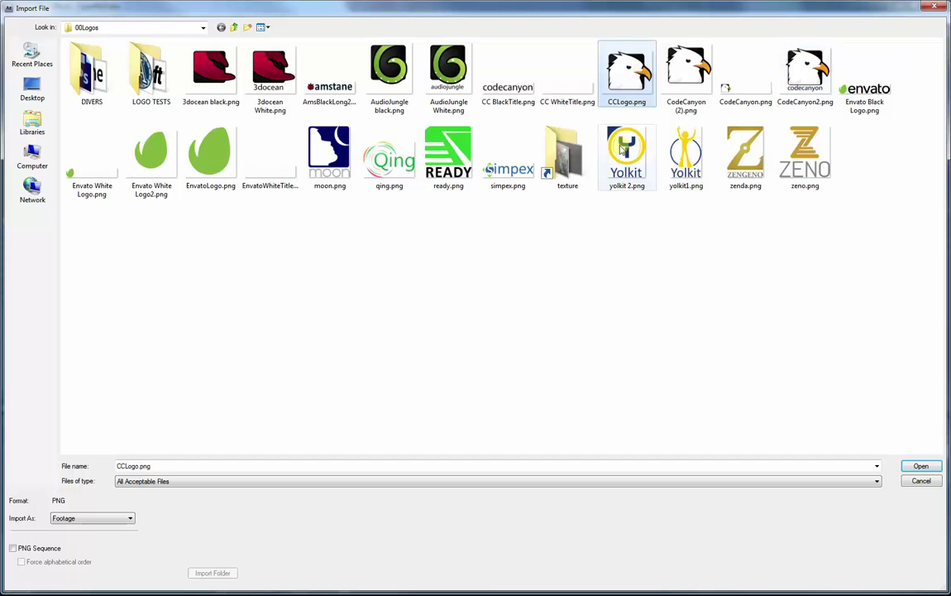
ctrl+click(569, 82)
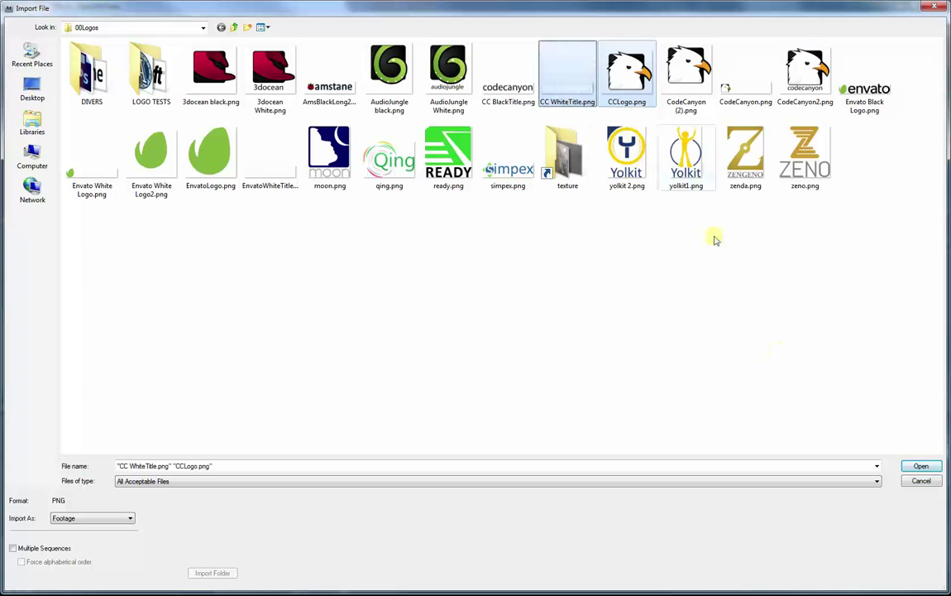
click(916, 466)
click(114, 357)
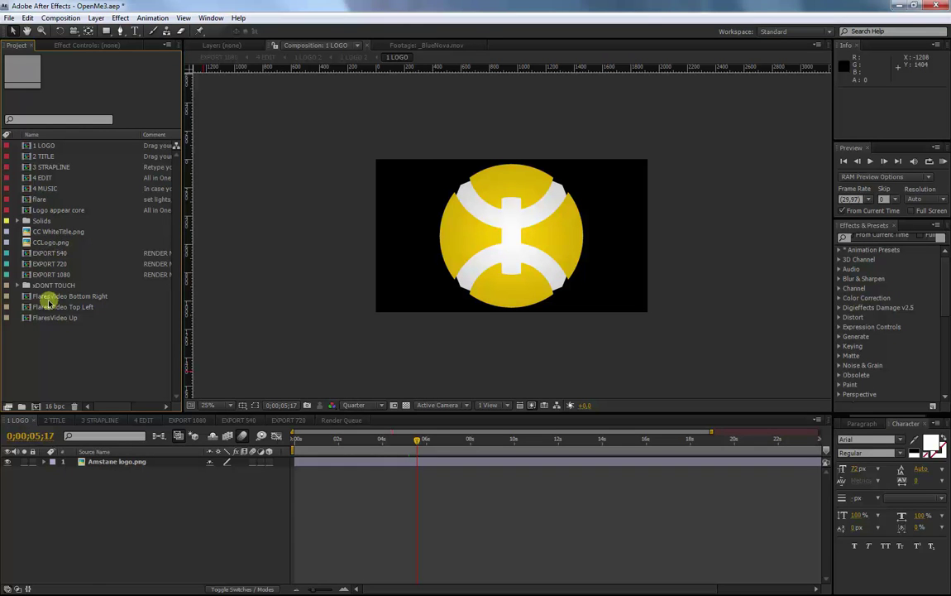
Add CCLogo.png below the Amstane logo layer in the 1 LOGO composition and hide the Amstane logo layer.
drag(48, 232, 91, 473)
click(58, 231)
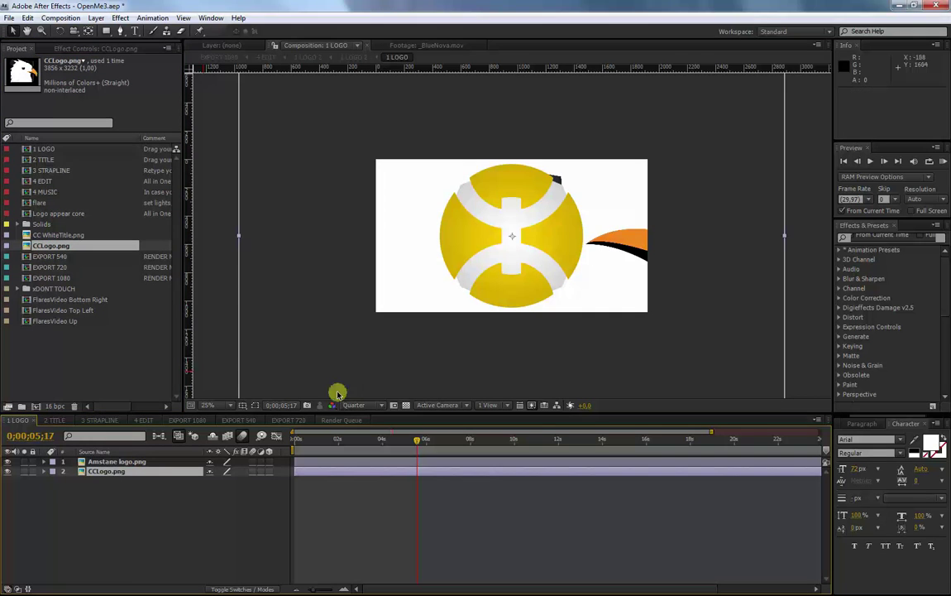
click(9, 462)
Scale the CCLogo.png layer to 35% and move it to position 960, 560 with the transparency grid shown.
click(106, 470)
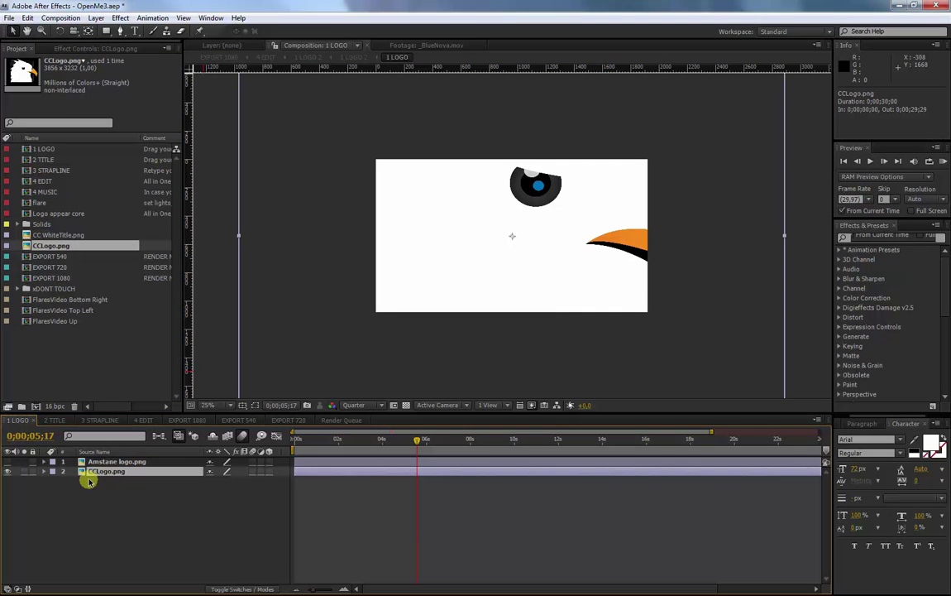
key(s)
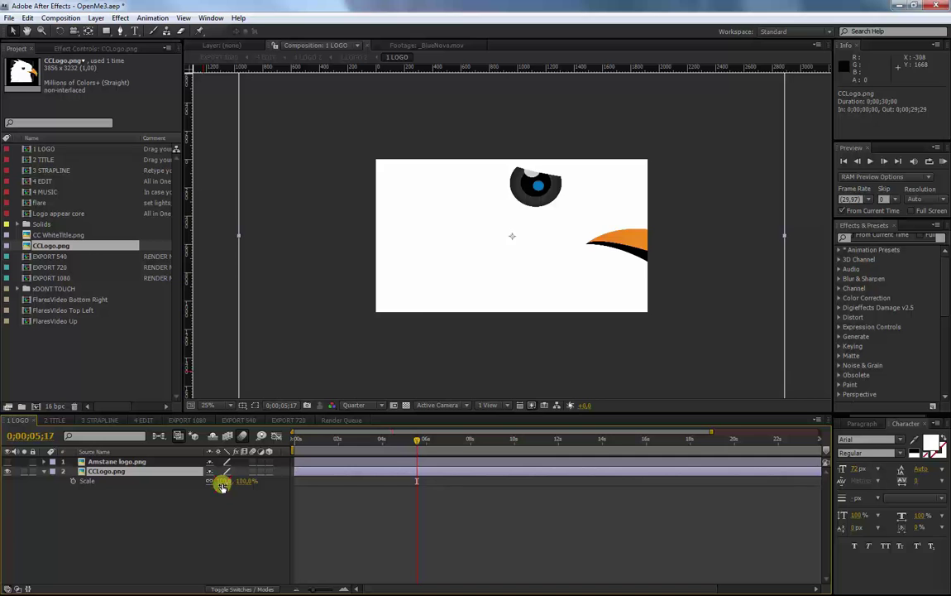
drag(217, 480, 190, 486)
click(407, 405)
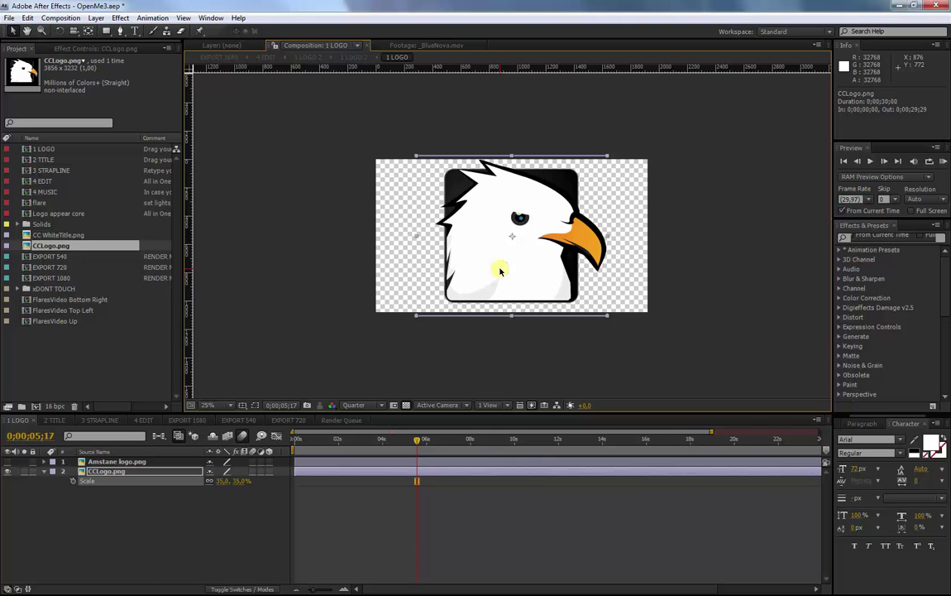
drag(500, 270, 493, 273)
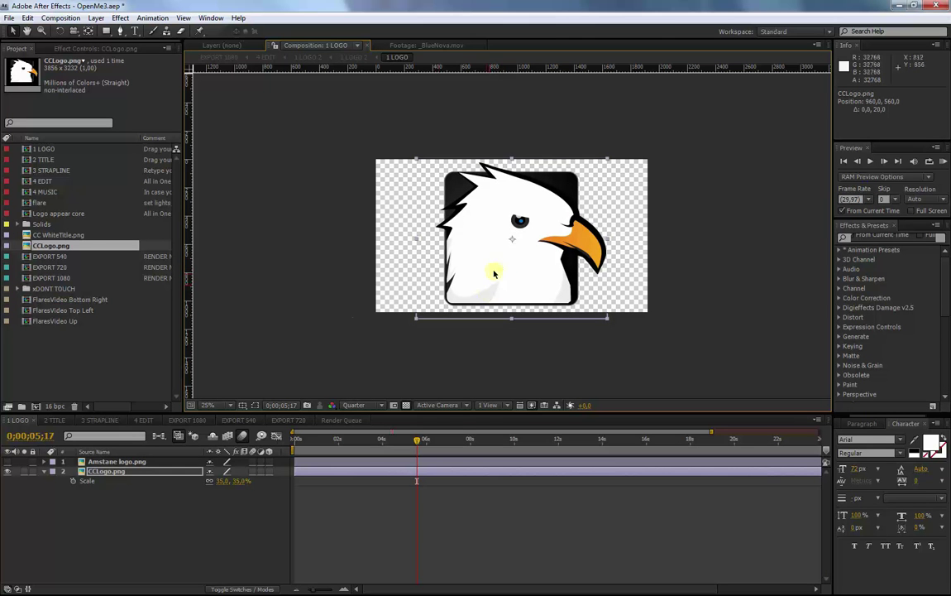
click(112, 506)
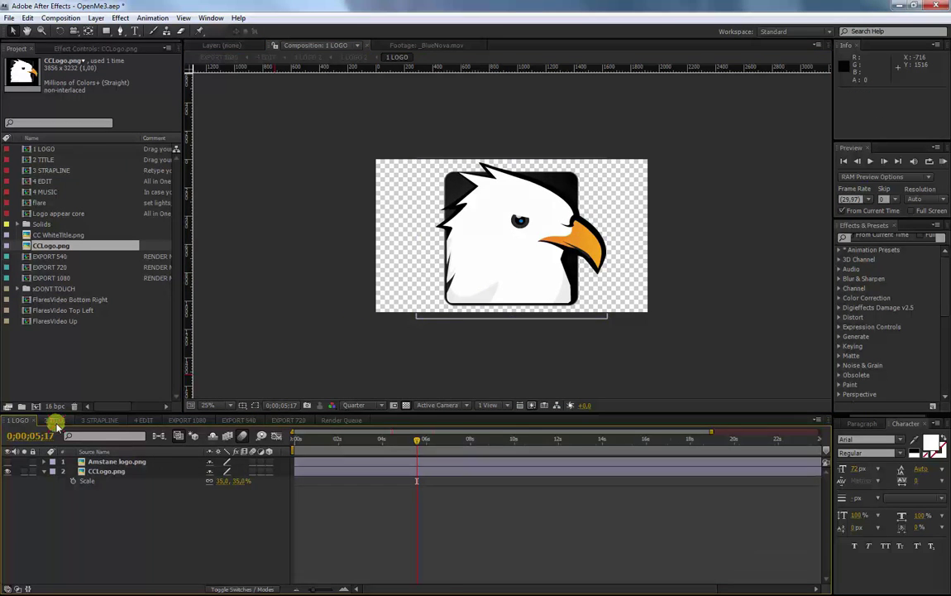
Hide the Amstane text layer in the 2 TITLE composition and add CC WhiteTitle.png below it, scaled to 65%.
click(55, 421)
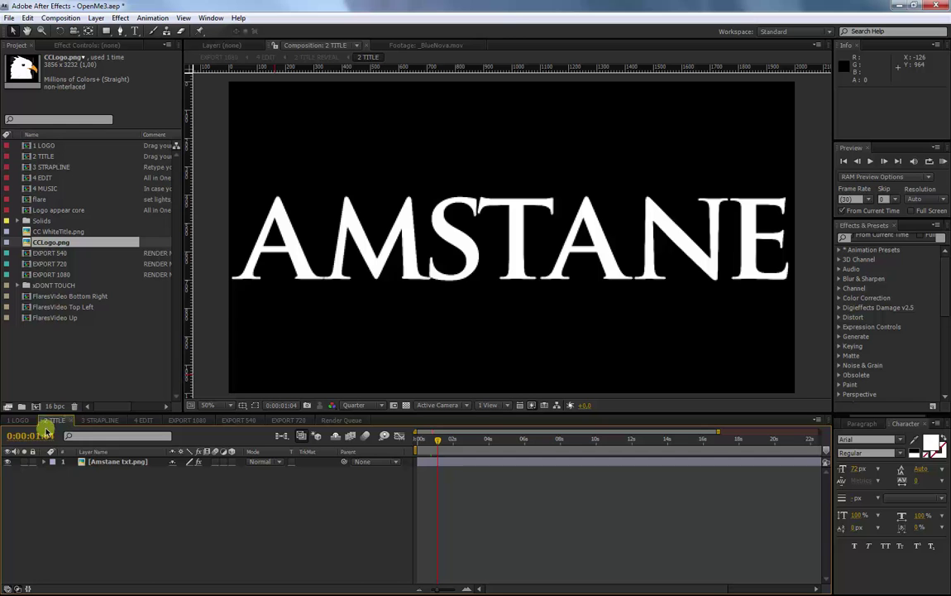
click(8, 462)
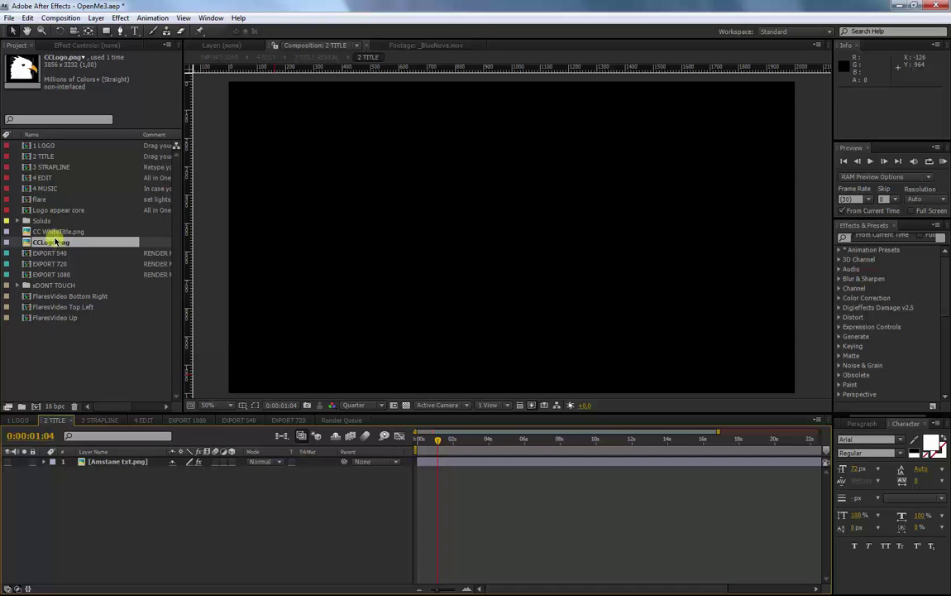
drag(58, 232, 86, 480)
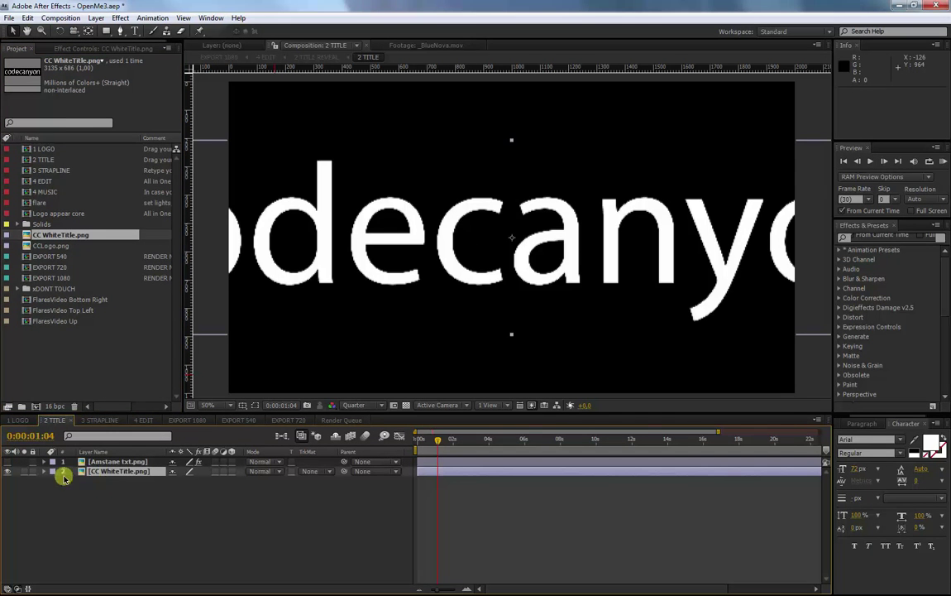
key(s)
drag(188, 482, 168, 487)
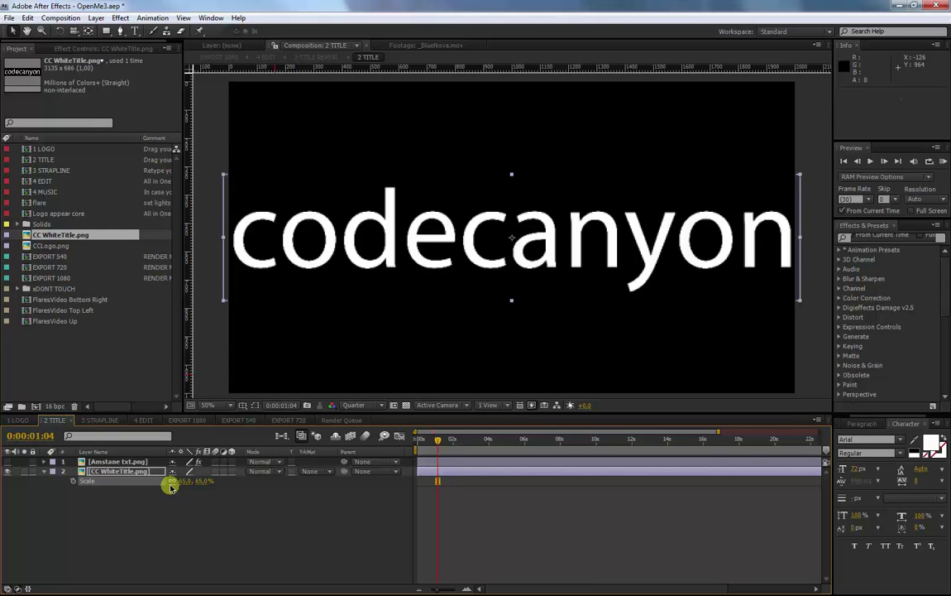
Replace the text of the Strapline text layer in the 3 STRAPLINE composition with "My new strapline".
click(100, 422)
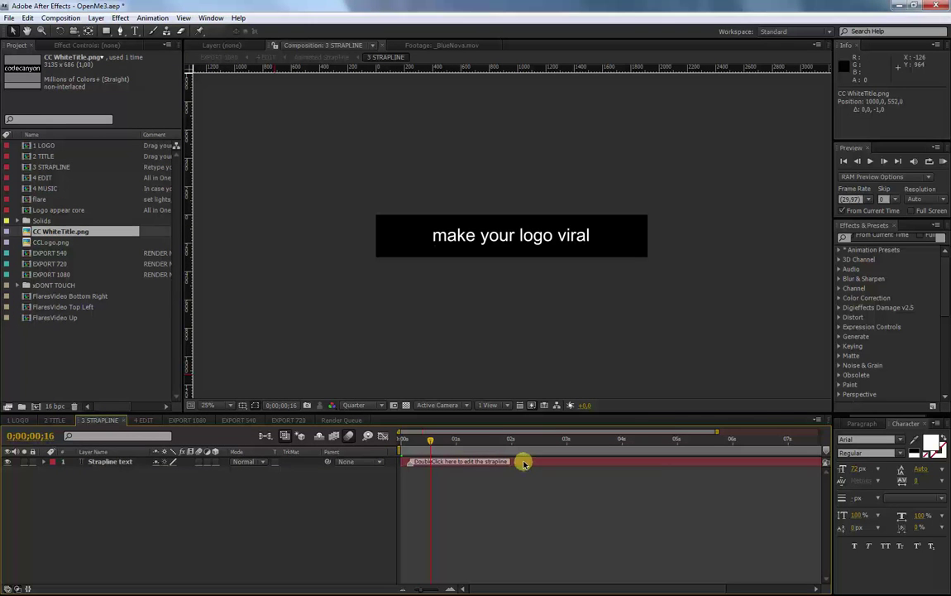
double_click(103, 464)
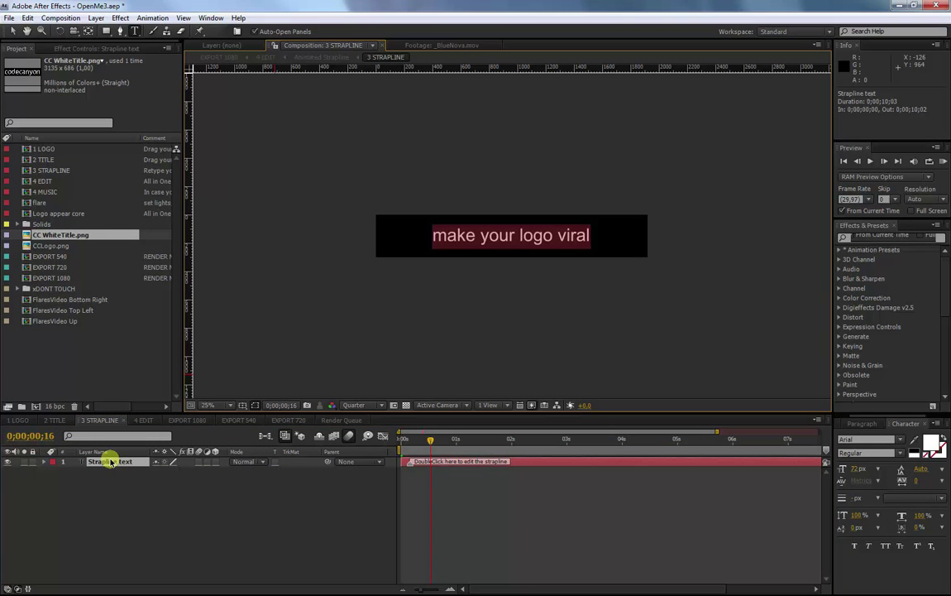
text(My ne)
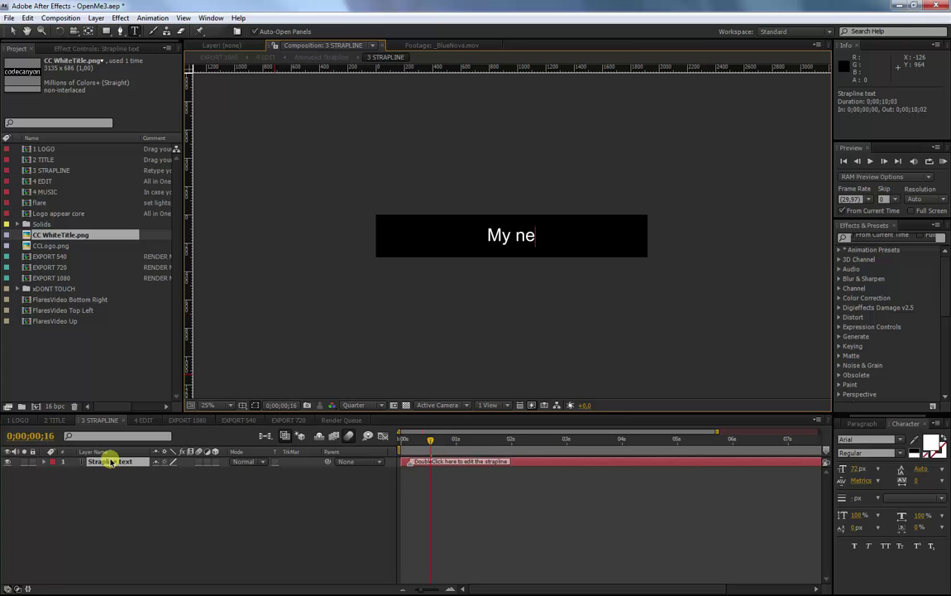
text(w strapline)
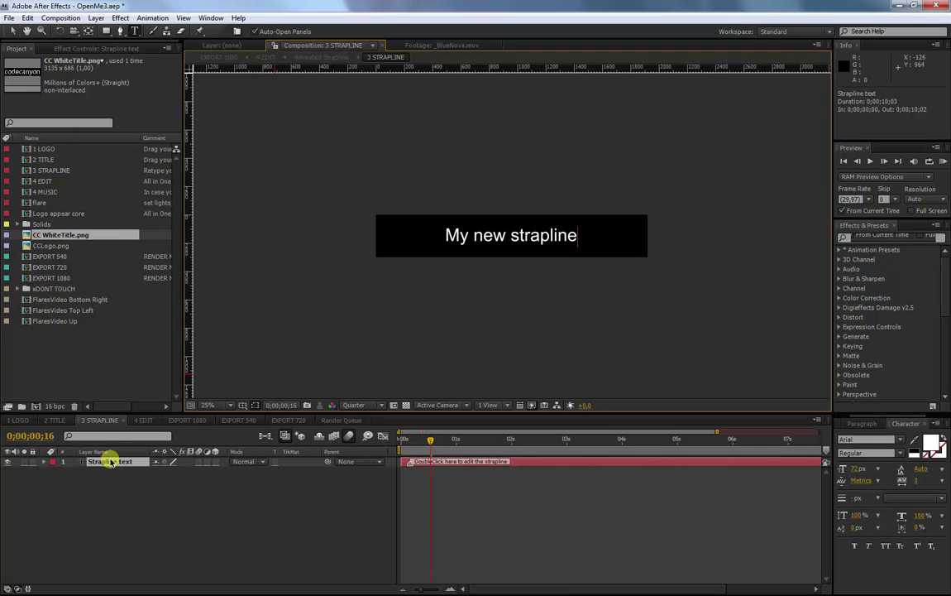
click(145, 518)
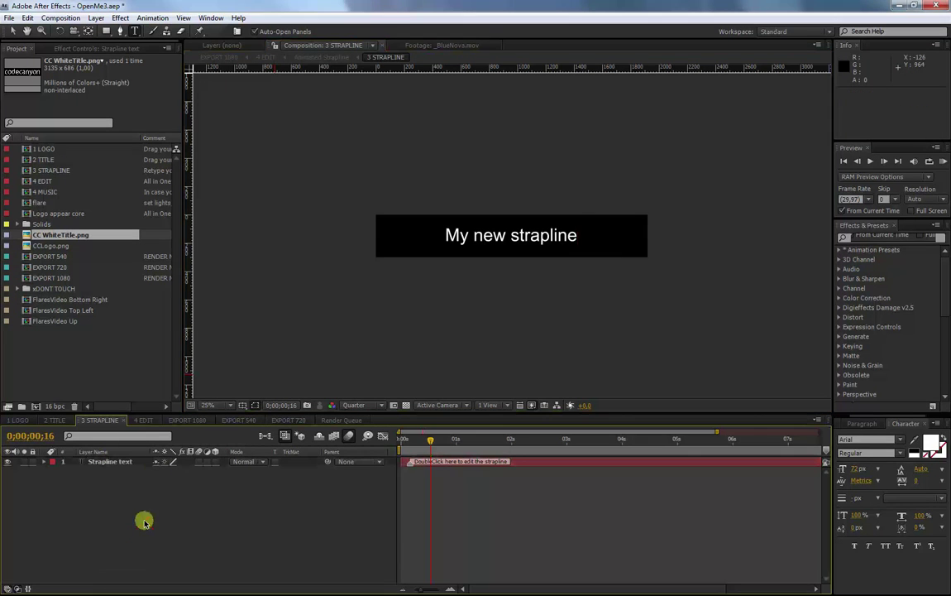
Open the effect controls of the POSITIONING layer in the 4 EDIT composition.
click(141, 420)
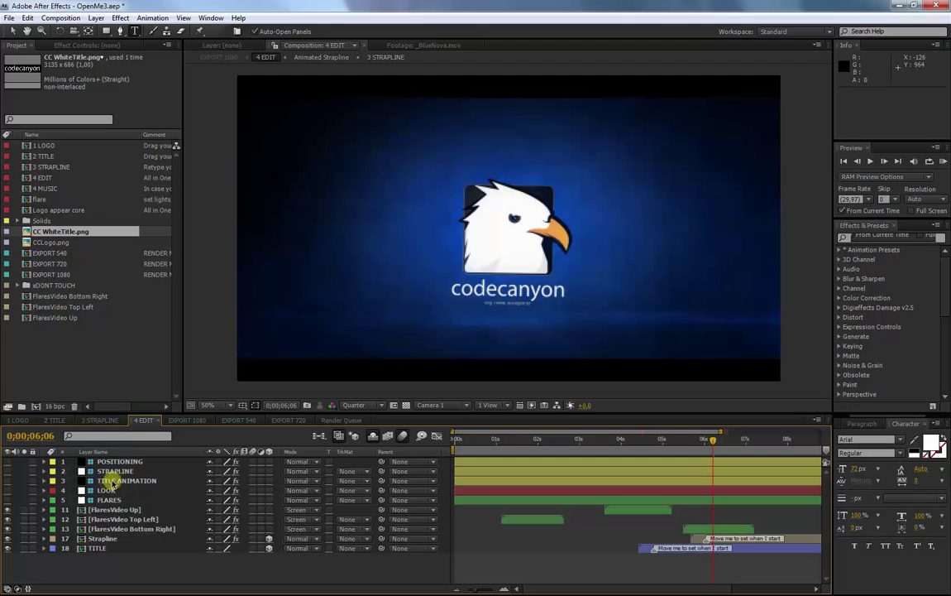
click(122, 463)
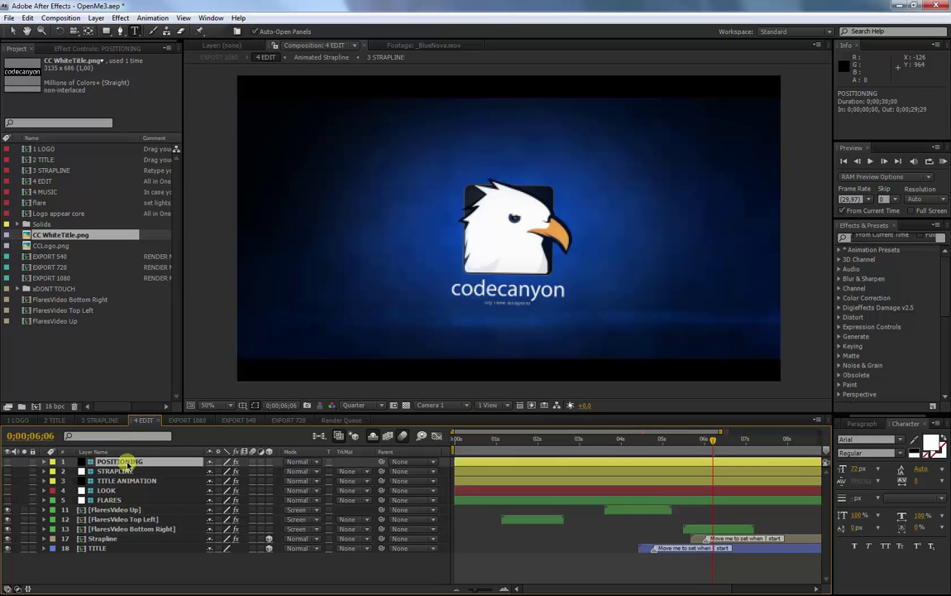
click(79, 50)
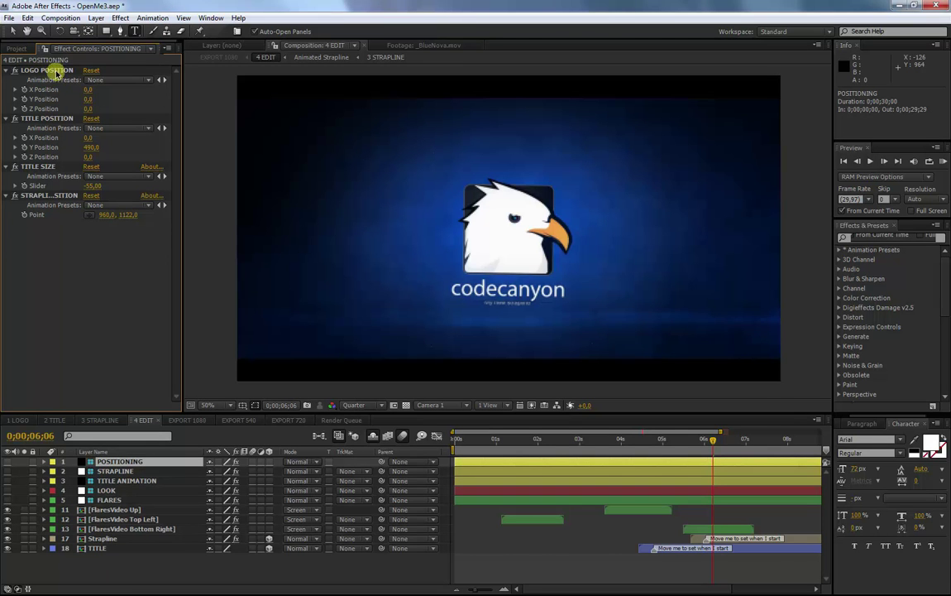
Try offsetting the logo along X, Y and Z, and return each logo position value to 0.
mouse_move(87, 91)
mouse_down()
mouse_move(121, 89)
mouse_move(97, 91)
mouse_up()
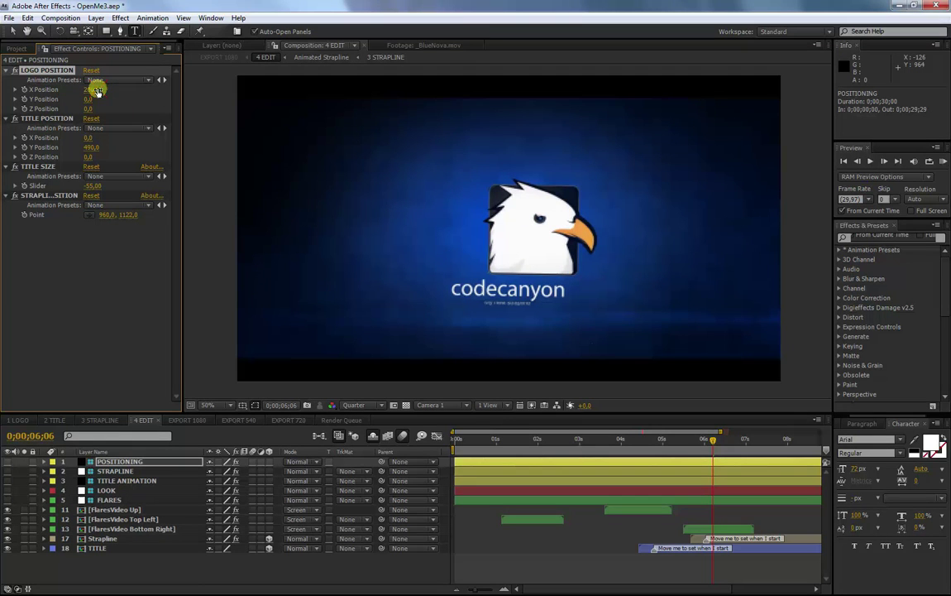
key(Return)
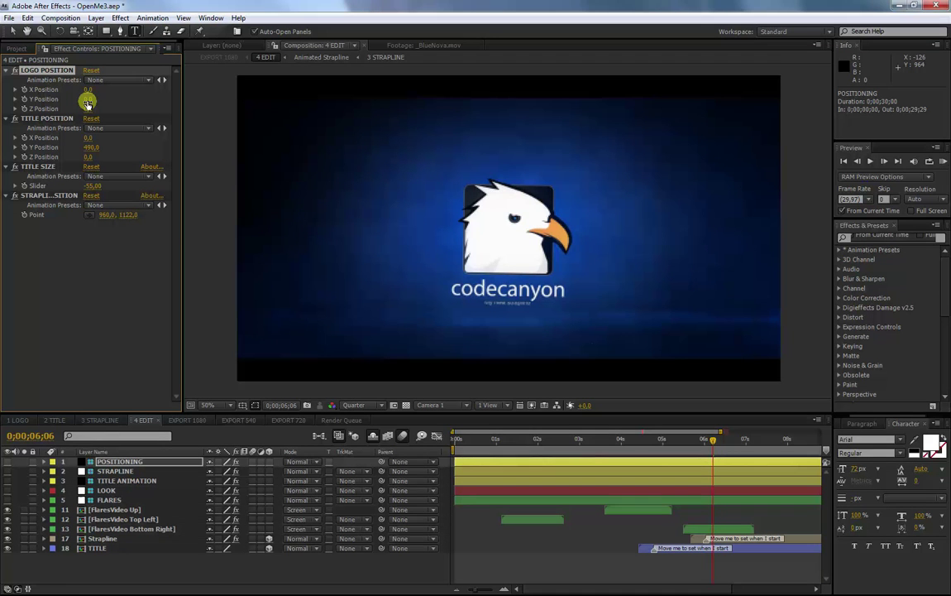
drag(93, 98, 88, 98)
click(96, 99)
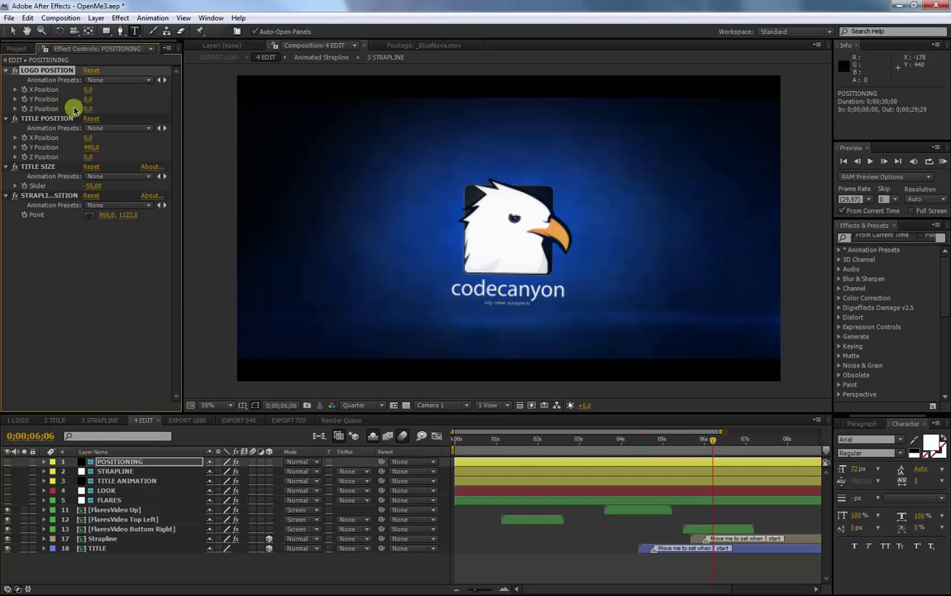
mouse_move(90, 107)
mouse_down()
mouse_move(97, 106)
mouse_move(68, 108)
mouse_move(87, 102)
mouse_up()
click(92, 110)
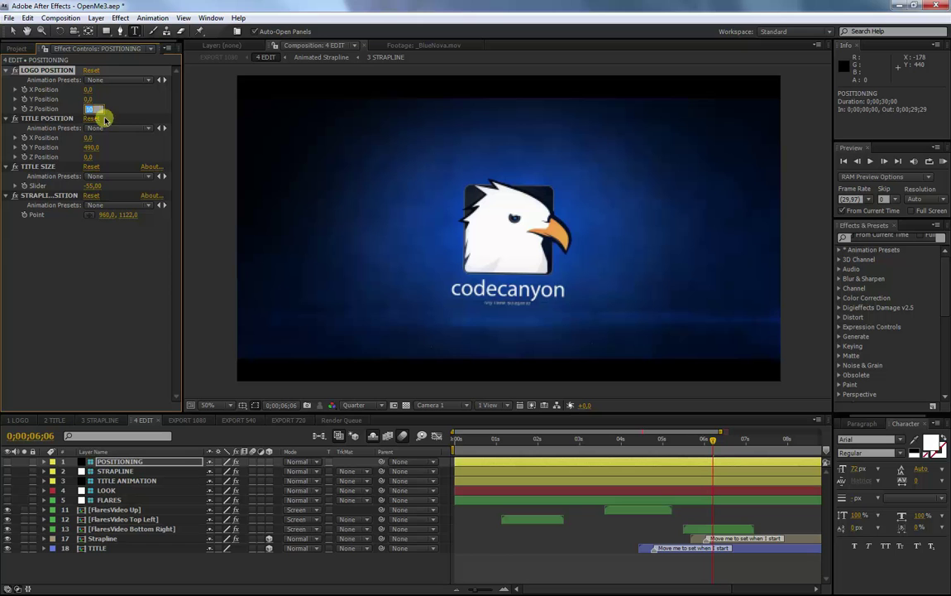
key(Return)
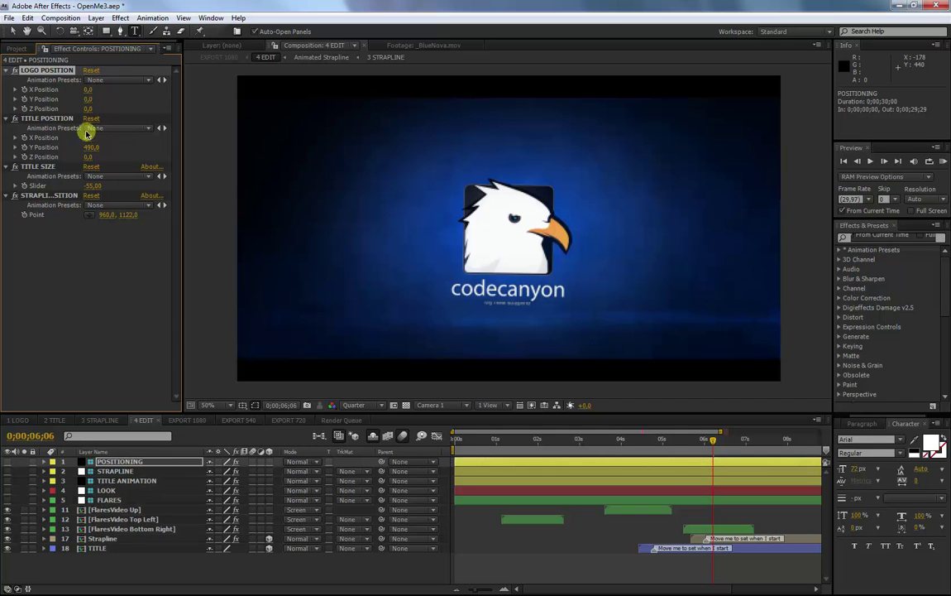
Set the title's Y position to 470 and the title size slider to -64.
mouse_move(89, 149)
mouse_down()
mouse_move(101, 145)
mouse_move(85, 126)
mouse_move(82, 158)
mouse_move(91, 141)
mouse_move(72, 139)
mouse_up()
click(91, 120)
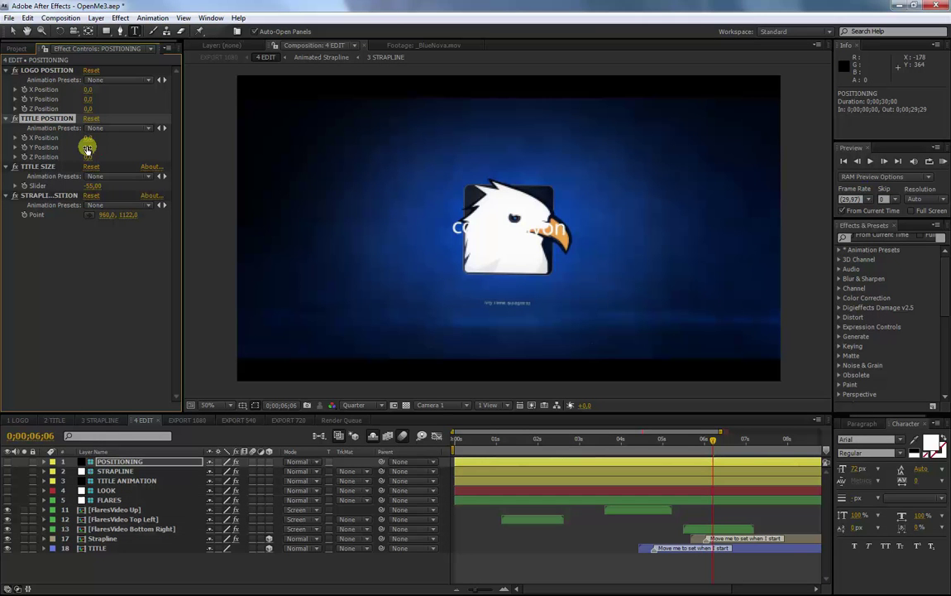
drag(87, 148, 112, 152)
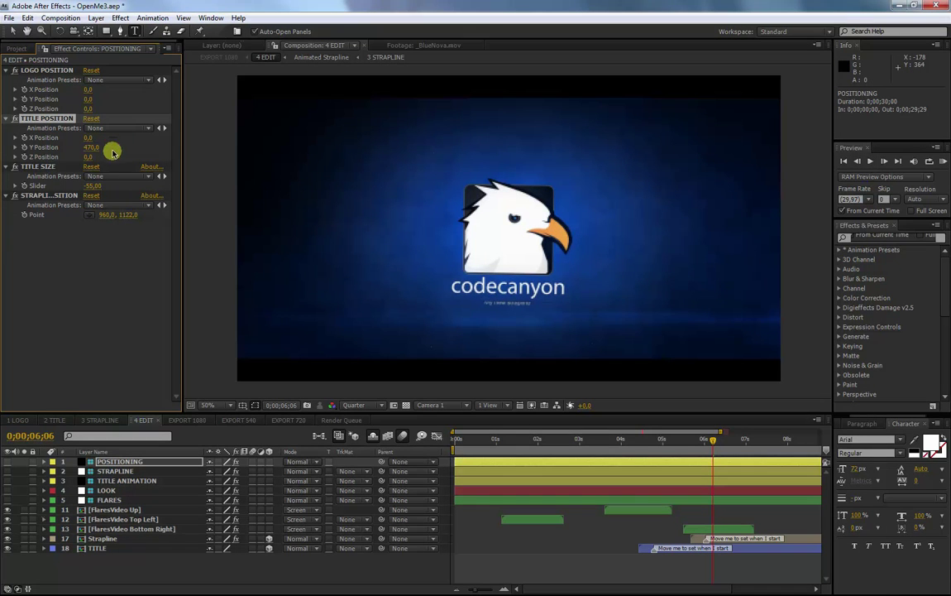
drag(91, 185, 83, 188)
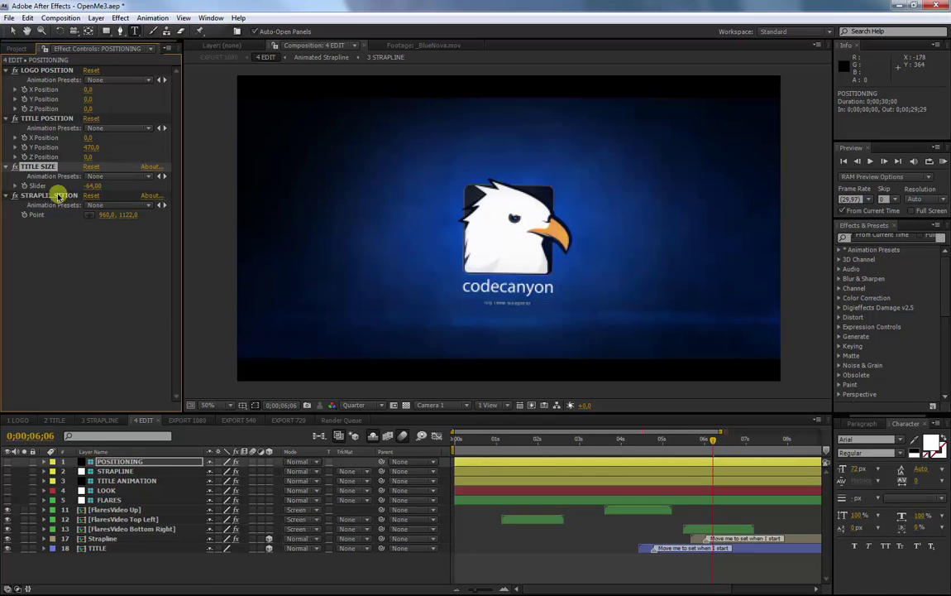
Set the strapline position point to 960, 1108 and the preview resolution to Half.
click(58, 196)
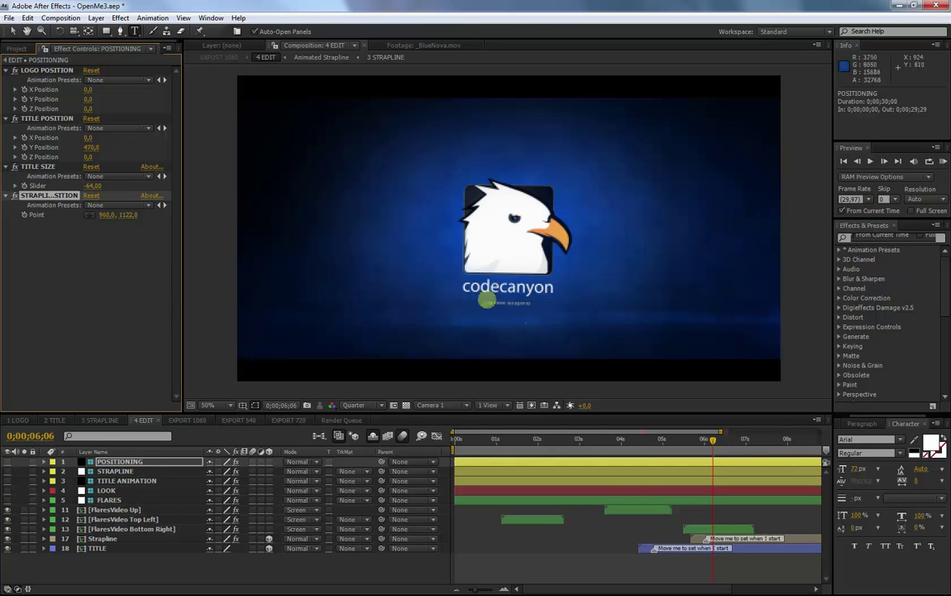
drag(130, 216, 112, 216)
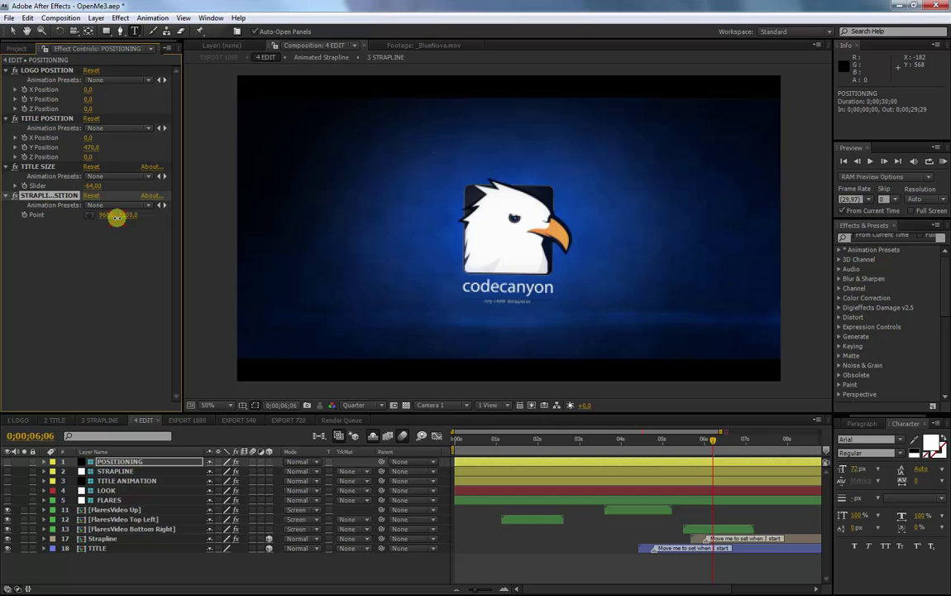
click(356, 404)
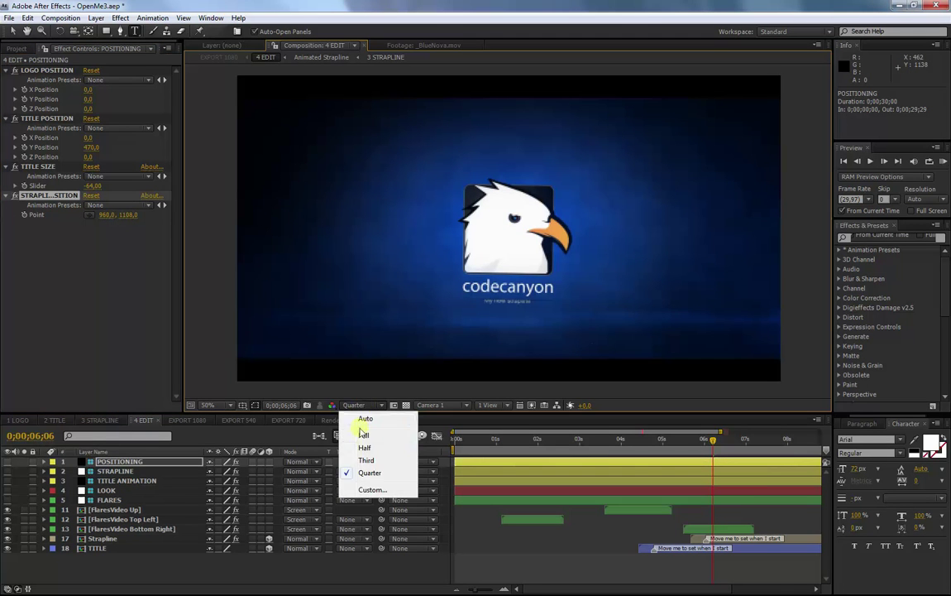
click(361, 446)
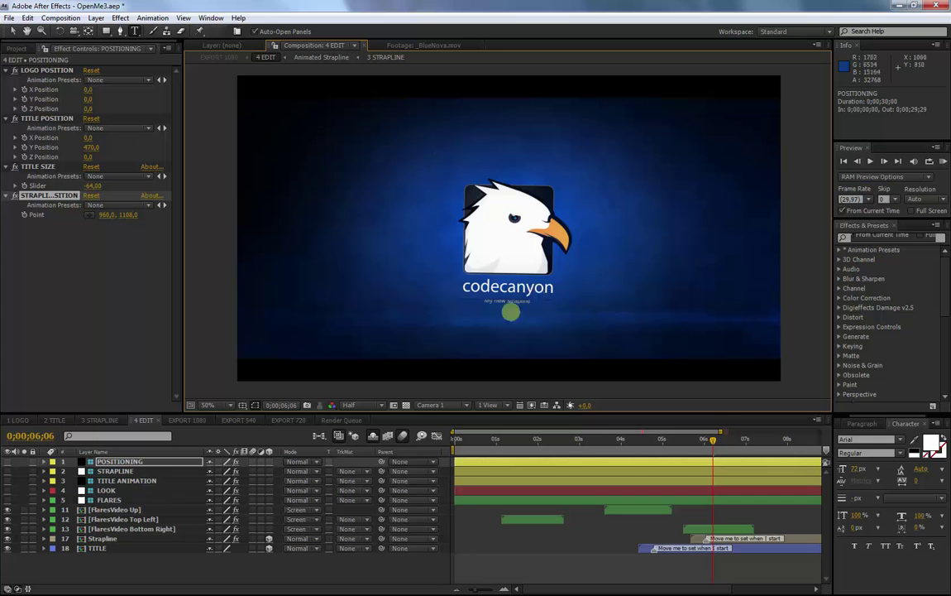
At 0;00;06;16, set the STRAPLINE layer's General Scale to 40 and its Text Scale to 127.
click(726, 445)
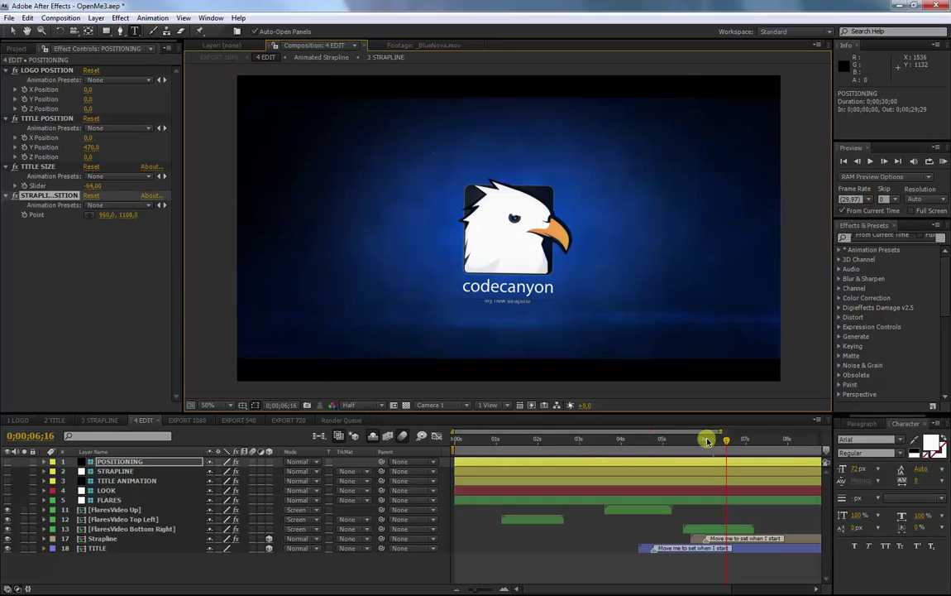
click(121, 471)
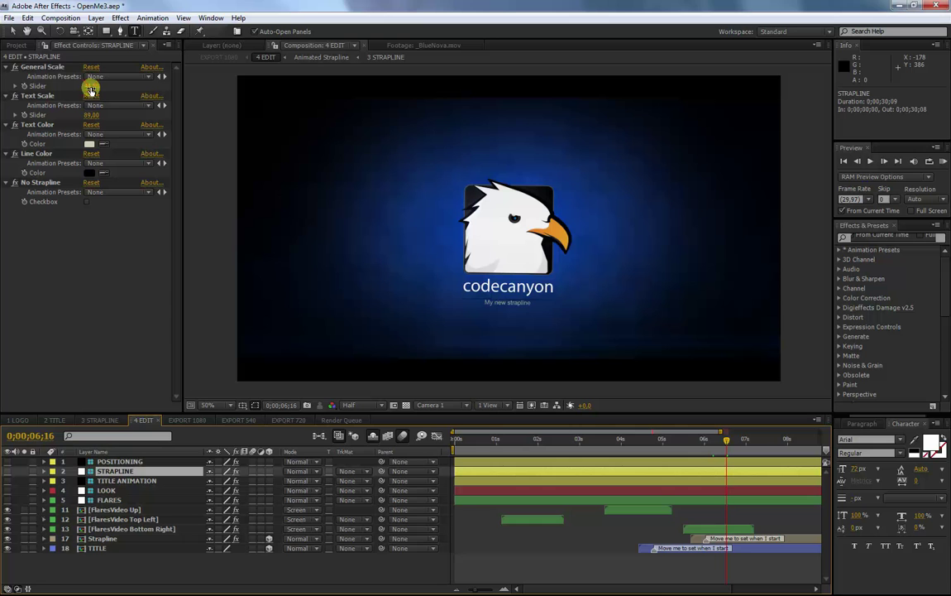
drag(83, 86, 85, 108)
click(96, 113)
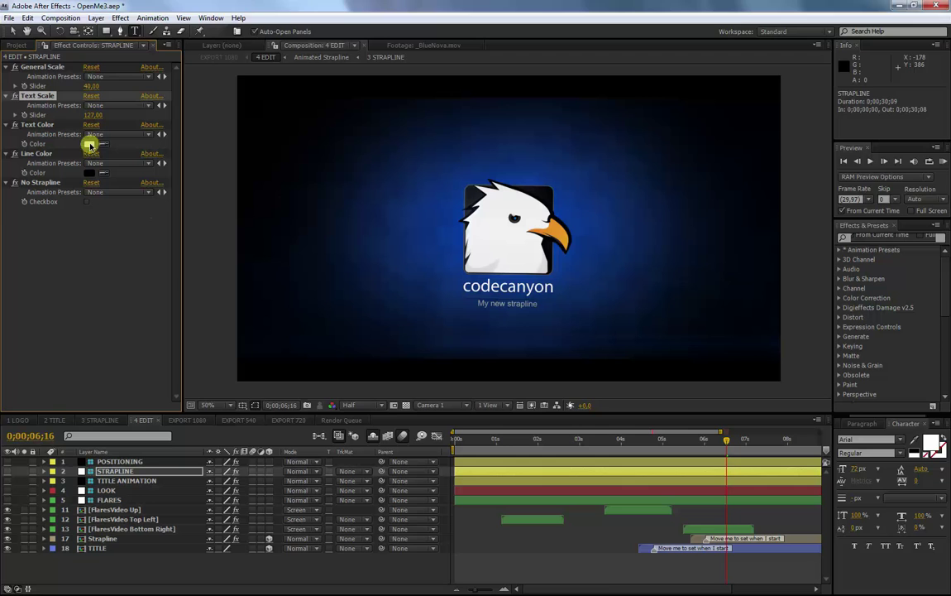
Change the strapline's Text Color to a light blue.
click(90, 145)
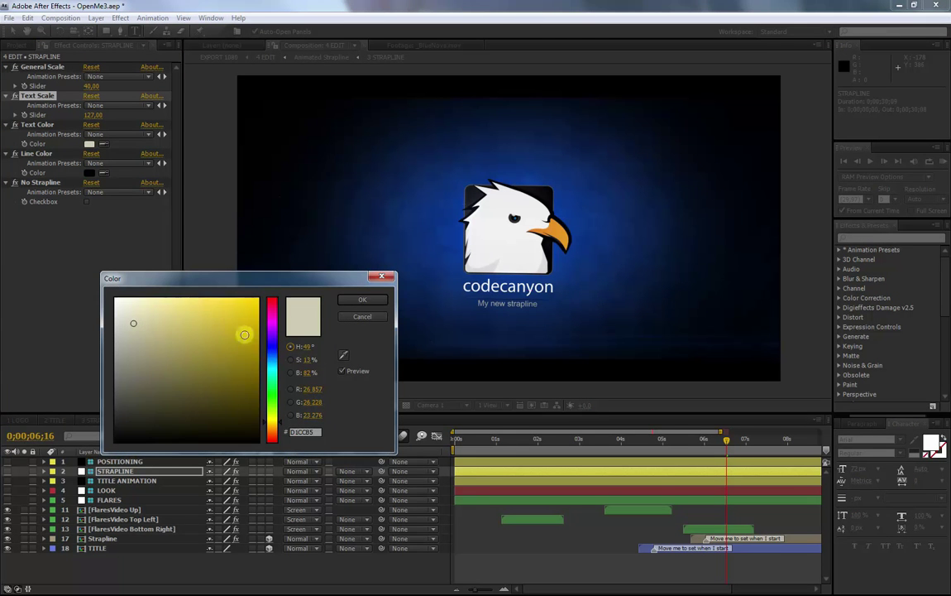
click(272, 361)
drag(229, 323, 202, 299)
click(343, 301)
Set the strapline's Line Color to white (FFFFFF), and switch the No Strapline option on and back off.
click(88, 172)
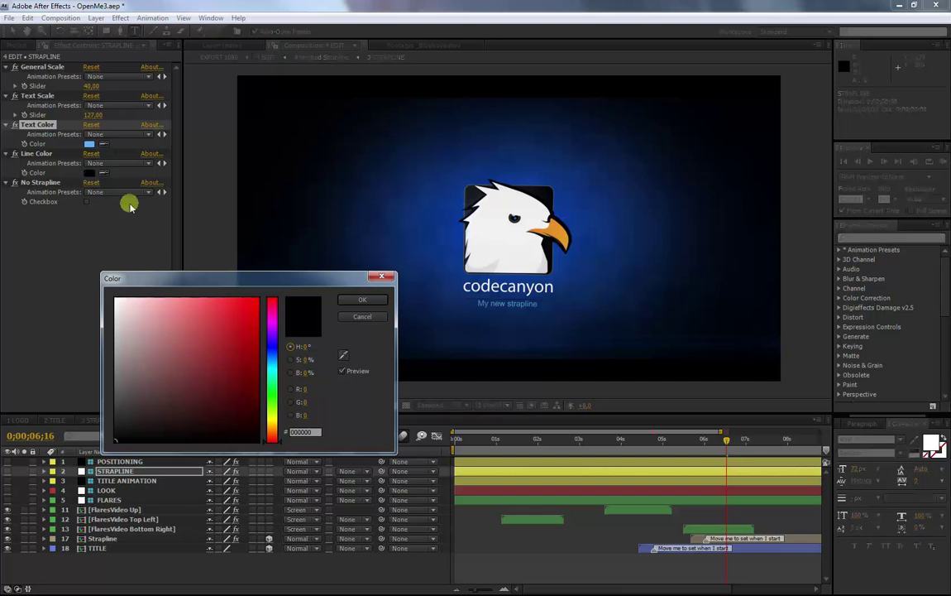
drag(170, 345, 99, 274)
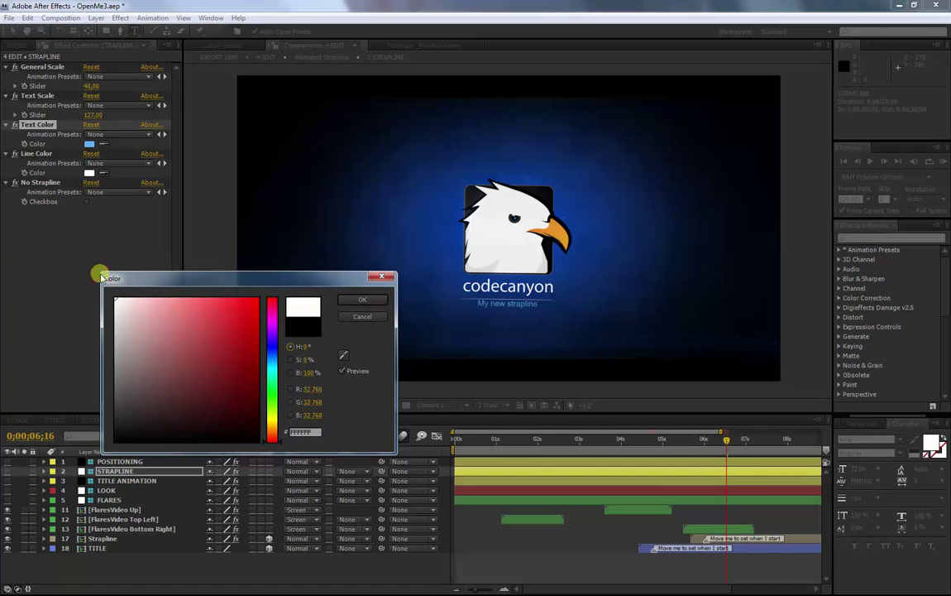
click(357, 307)
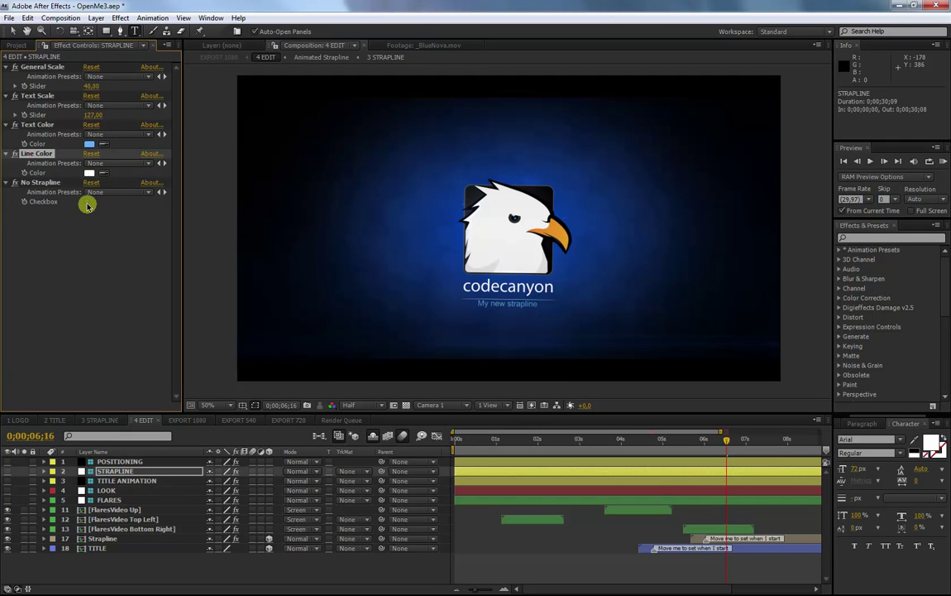
click(88, 205)
click(88, 204)
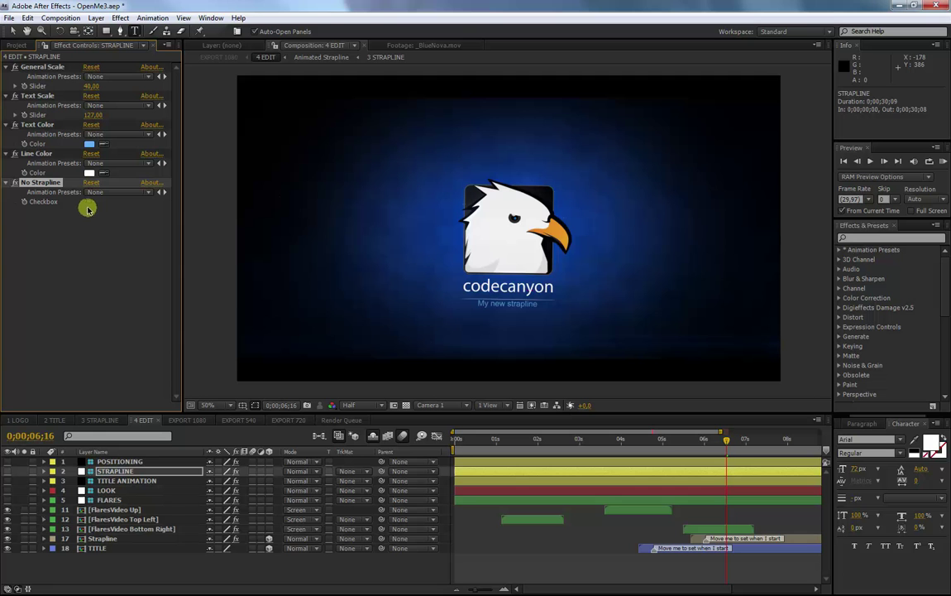
Solo the TITLE layer, preview its reveal around 0;00;05;15, and show the TITLE ANIMATION effect controls with their full names readable.
click(125, 481)
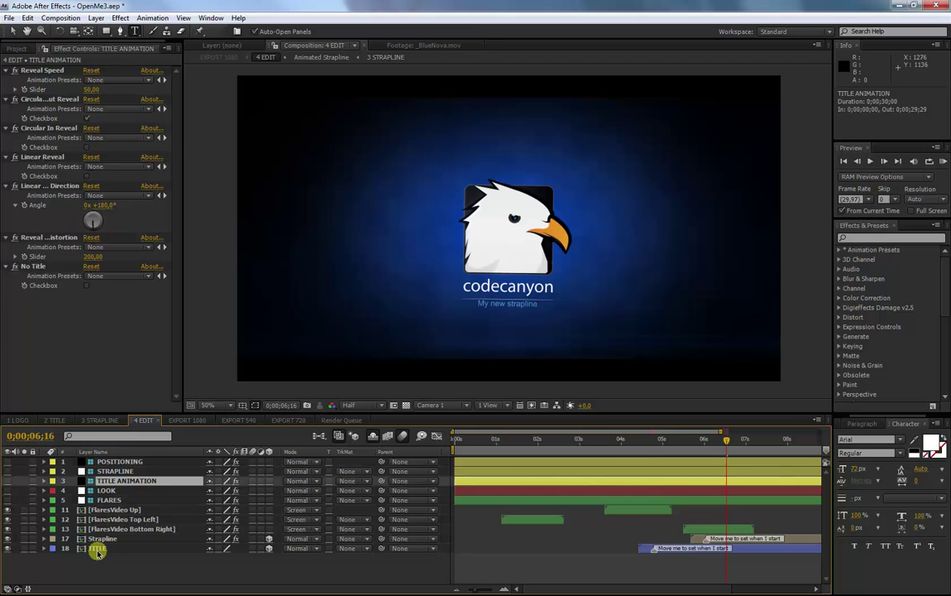
click(97, 550)
click(24, 549)
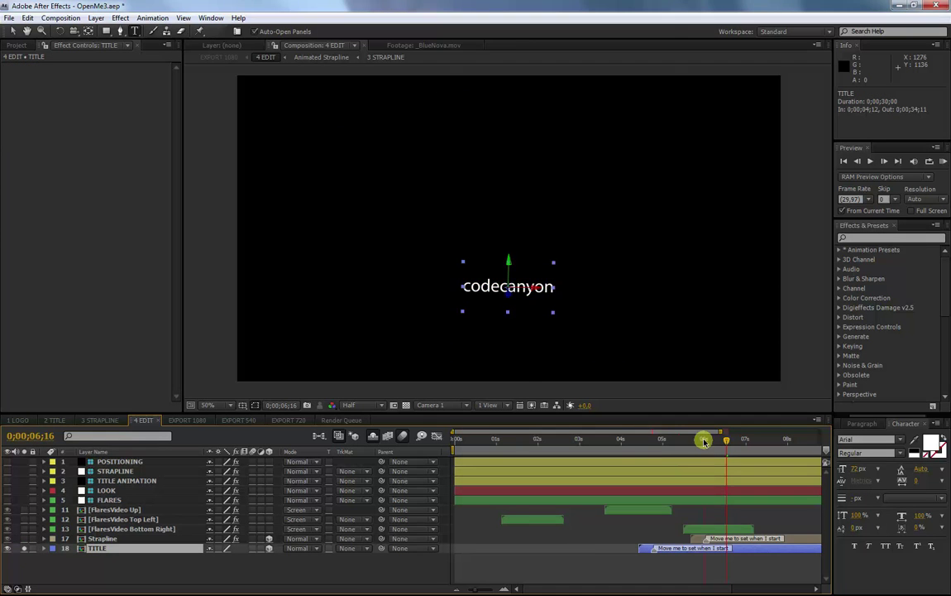
mouse_move(703, 441)
mouse_down()
mouse_move(633, 440)
mouse_move(719, 441)
mouse_move(685, 446)
mouse_up()
click(103, 481)
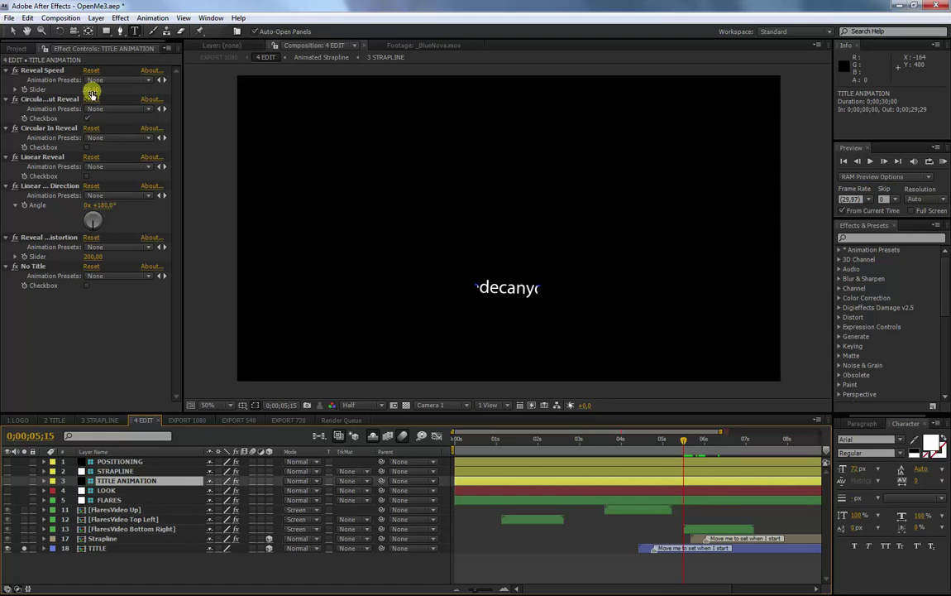
drag(182, 102, 216, 104)
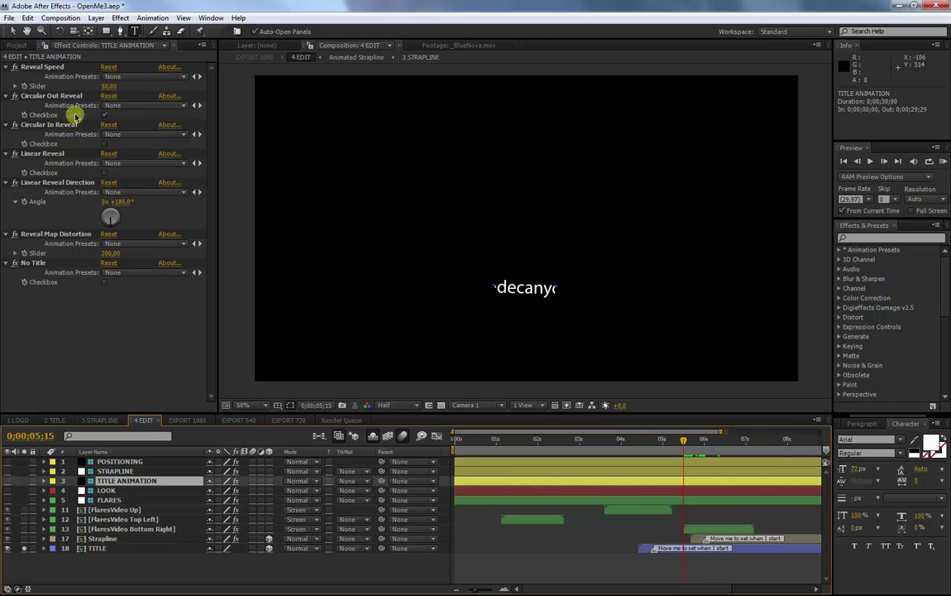
Try the Circular In Reveal on the title, then the Linear Reveal with a direction of 105°, and preview it.
click(104, 143)
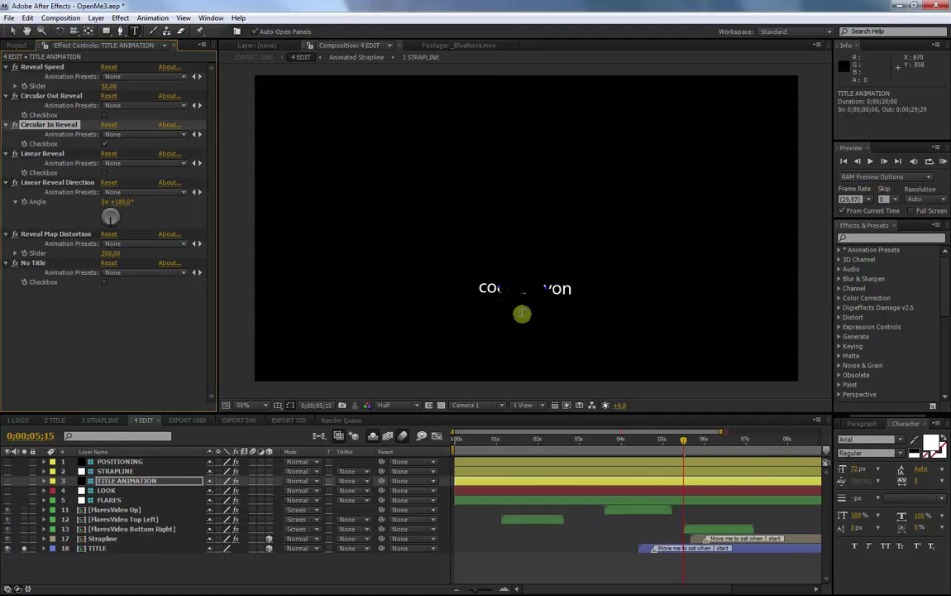
click(104, 143)
click(104, 172)
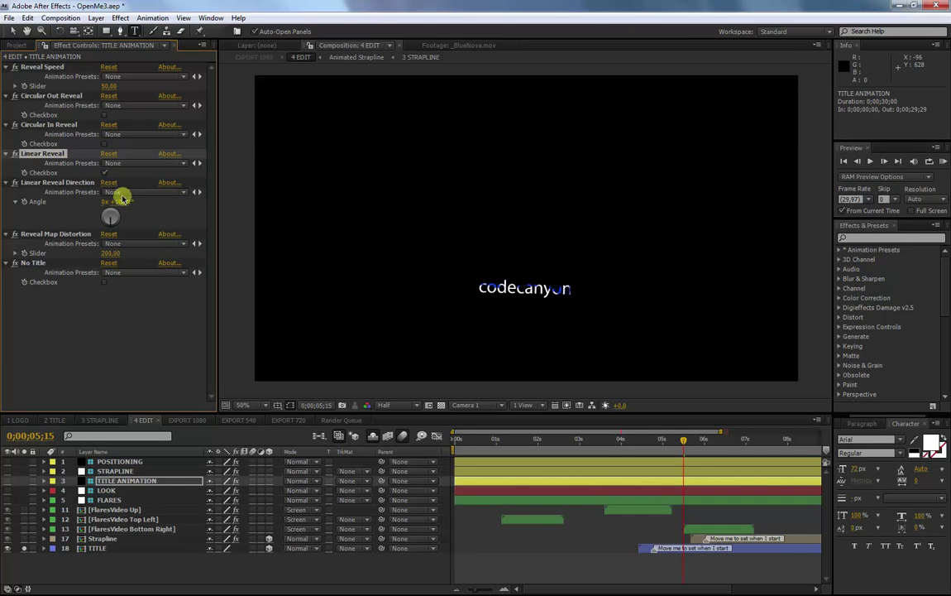
drag(105, 198, 122, 219)
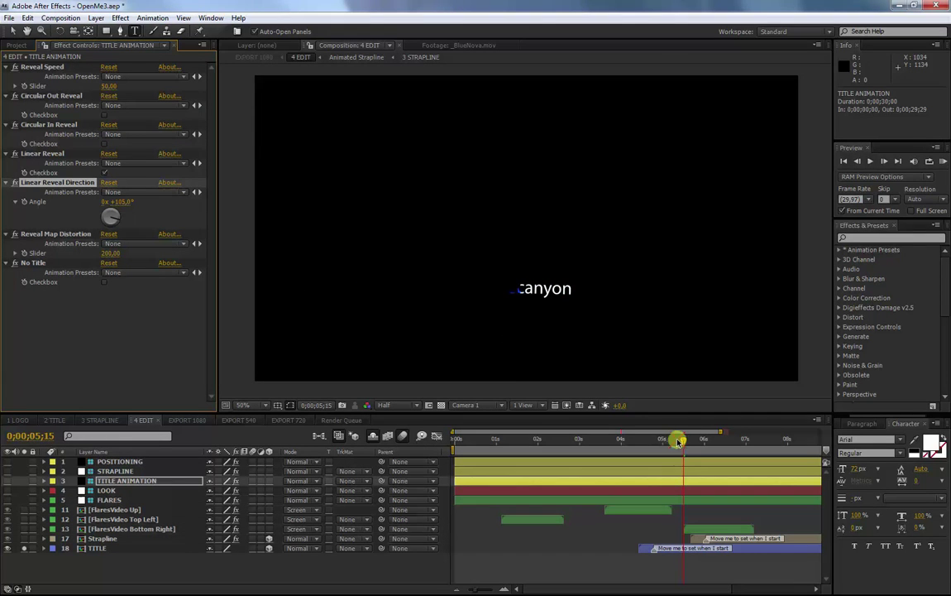
mouse_move(679, 439)
mouse_down()
mouse_move(648, 441)
mouse_move(683, 441)
mouse_up()
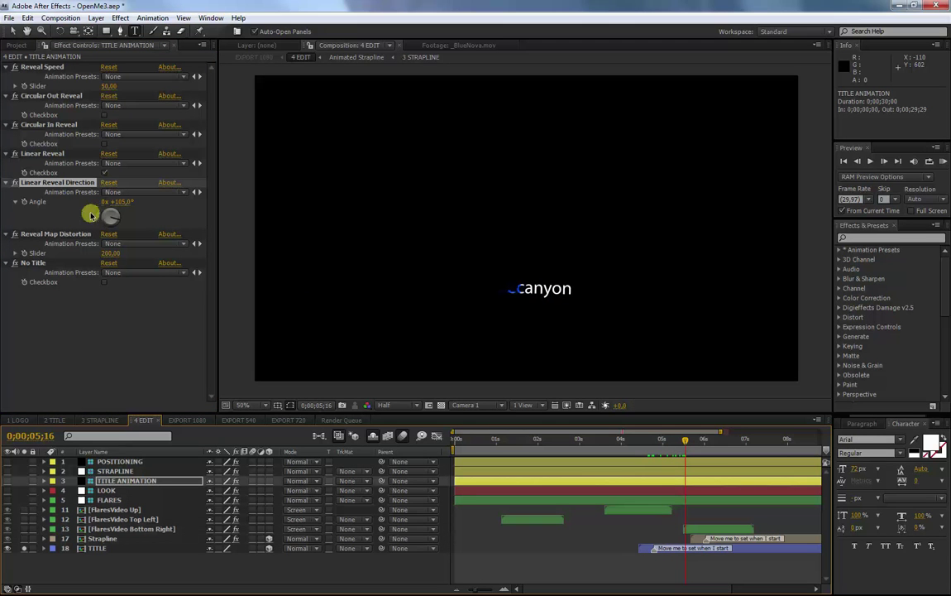
Try a Linear Reveal Direction of 201° and preview it, then set the angle to 357°.
drag(101, 219, 104, 218)
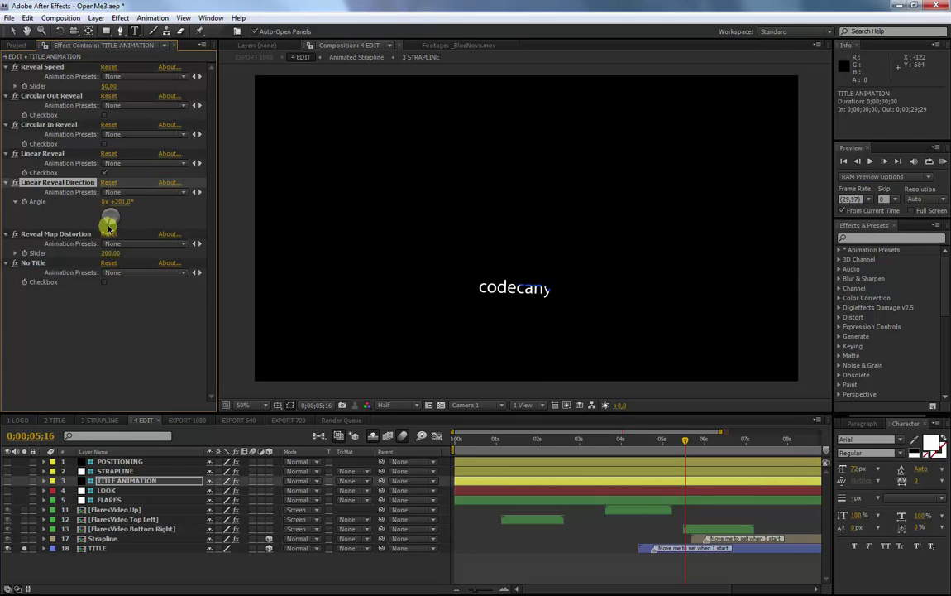
drag(686, 439, 712, 438)
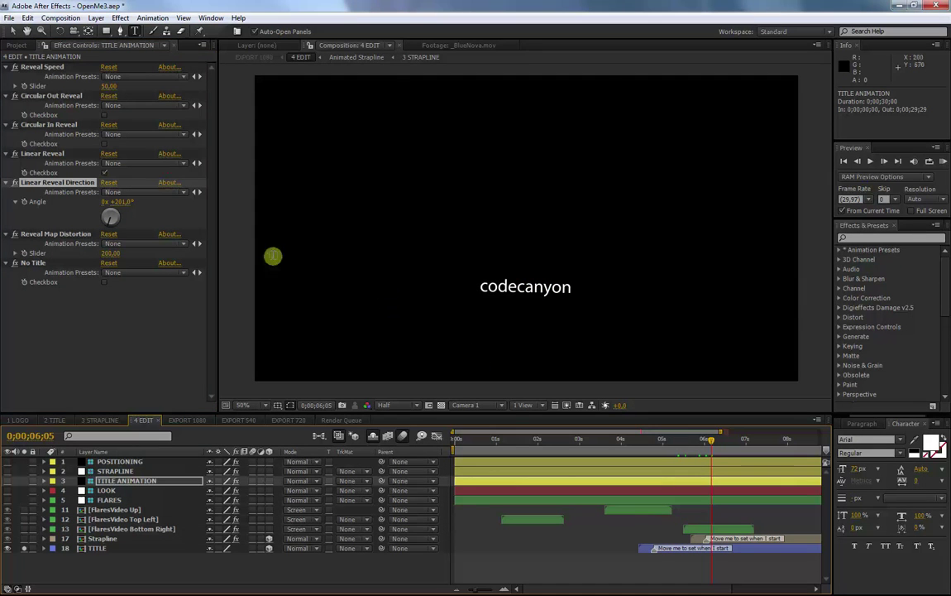
drag(110, 202, 111, 220)
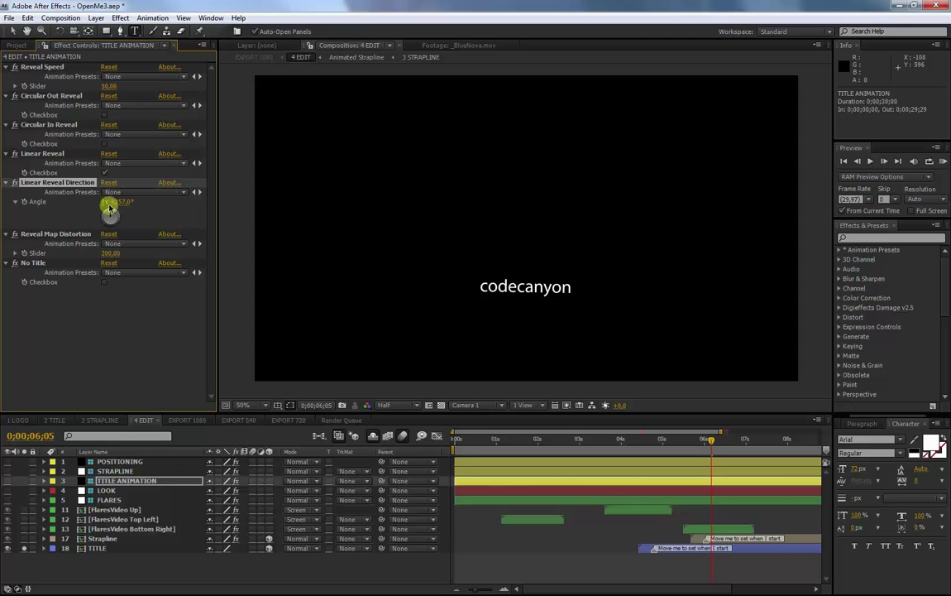
Turn Circular Out Reveal back on and Linear Reveal off for the title, and preview the reveal down to 0;00;05;02.
click(91, 97)
click(103, 115)
drag(652, 441, 685, 444)
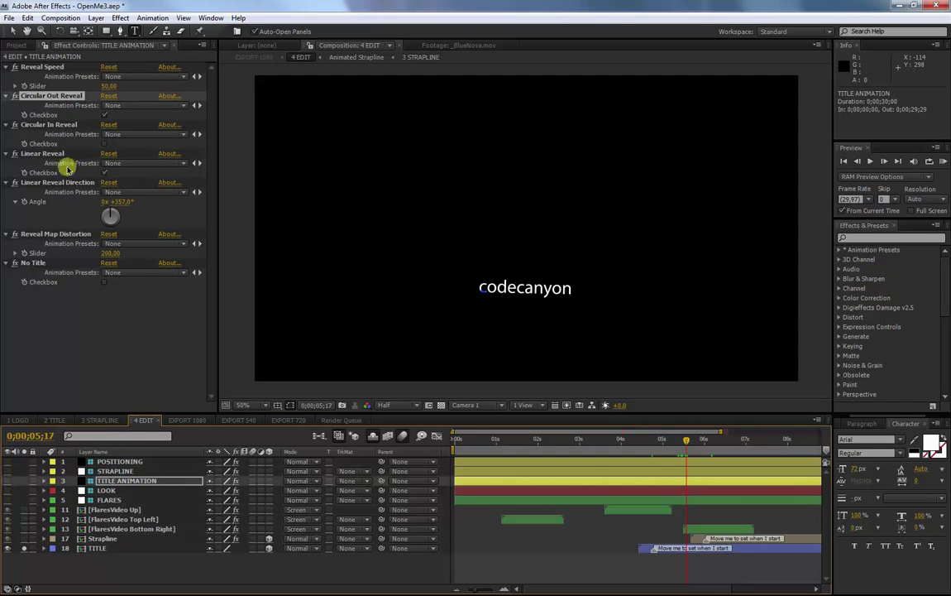
click(104, 172)
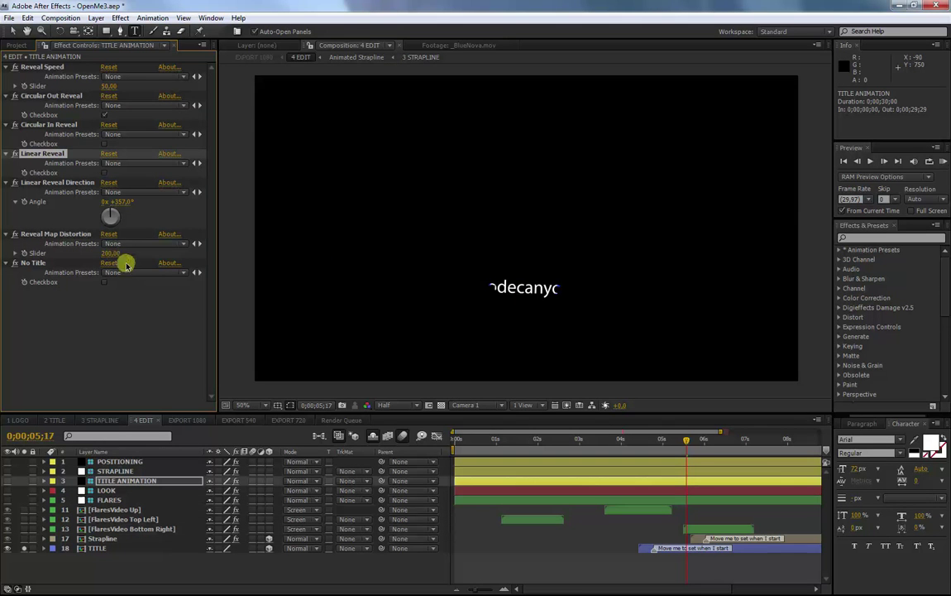
drag(675, 441, 665, 445)
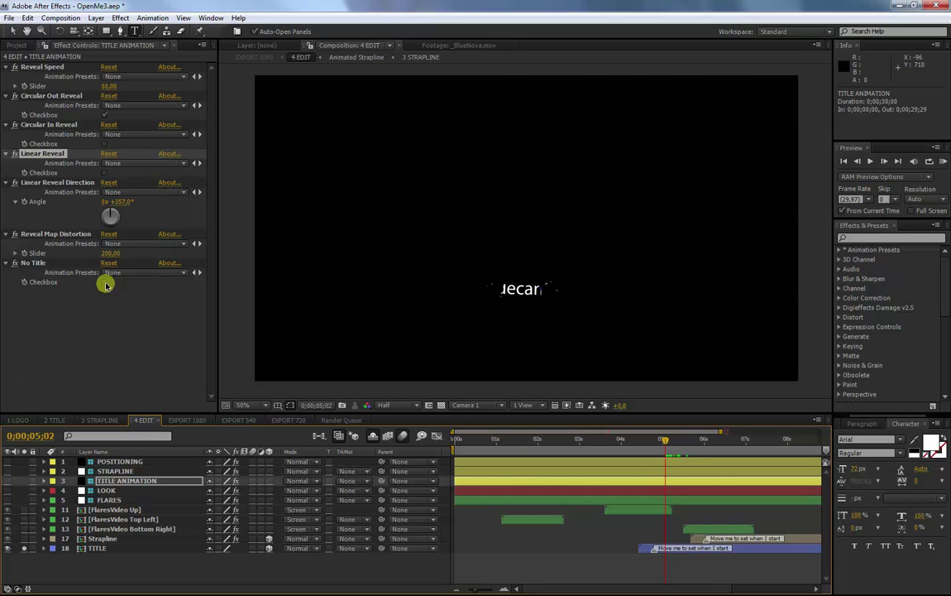
click(38, 263)
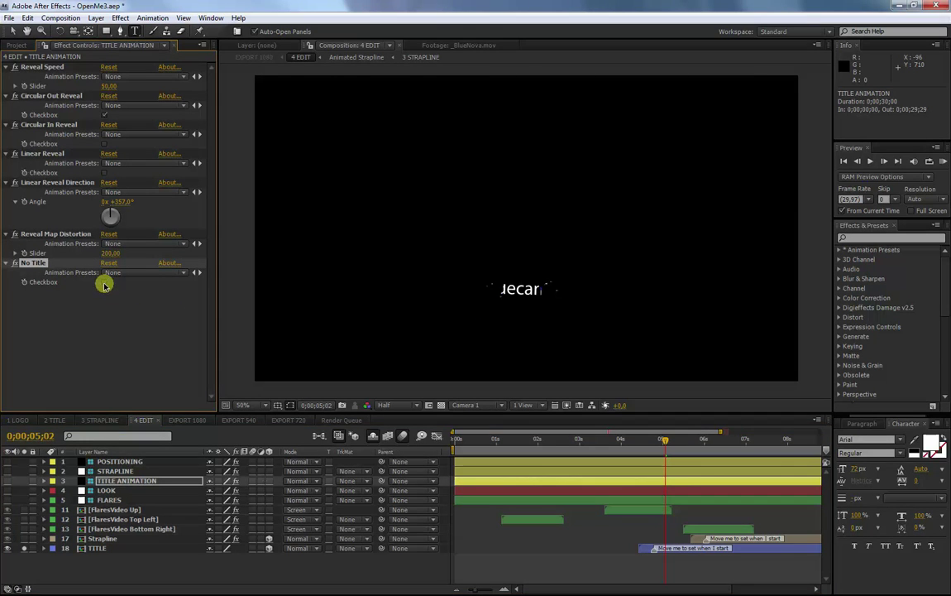
Unsolo the TITLE layer and shift it three frames earlier so that it starts at 0;00;04;09.
click(106, 490)
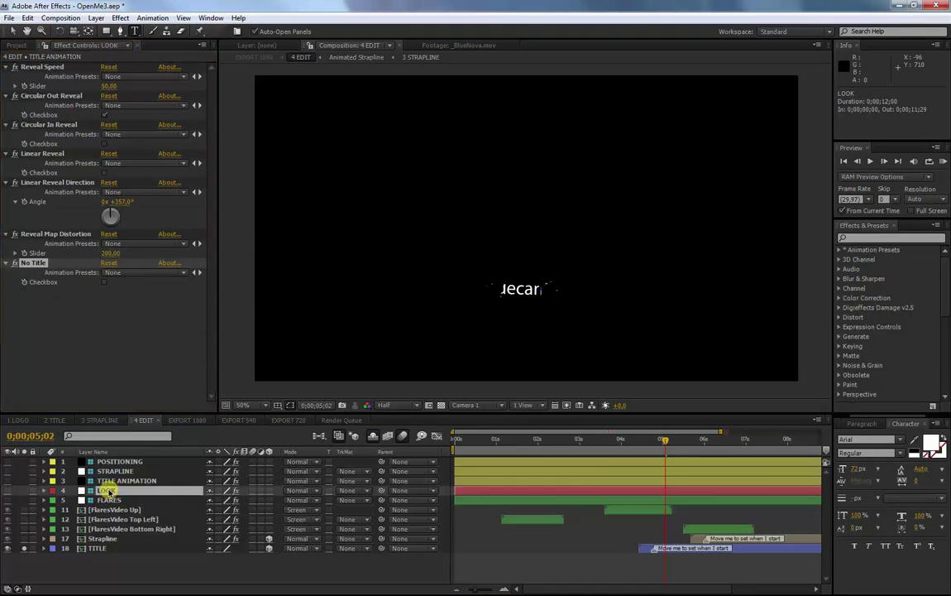
click(589, 441)
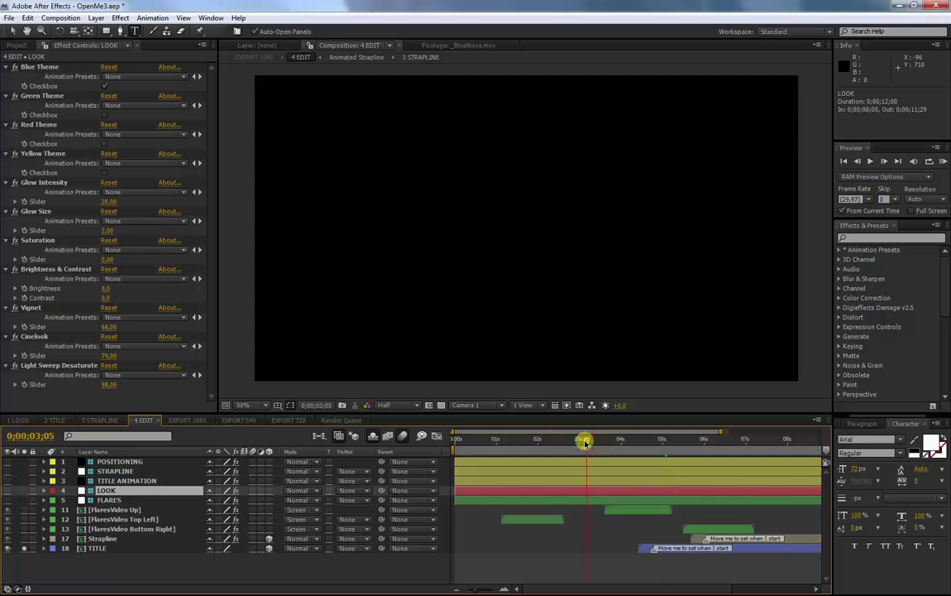
click(78, 548)
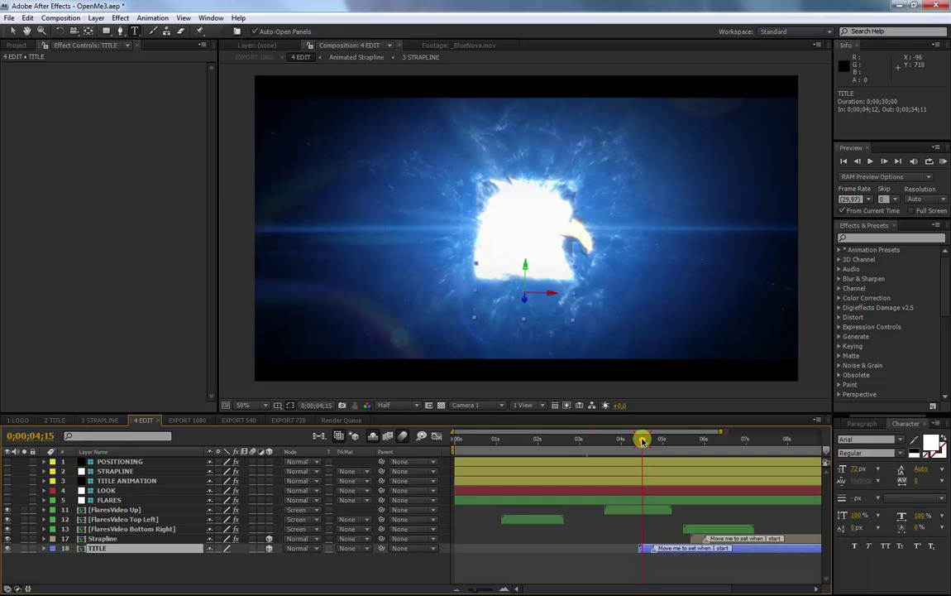
drag(649, 441, 657, 440)
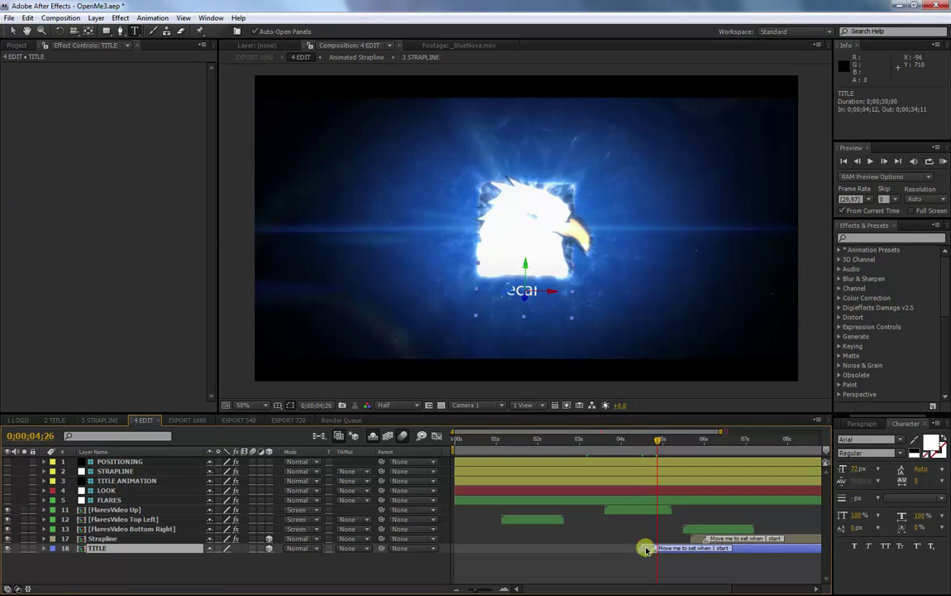
mouse_move(646, 550)
mouse_down()
mouse_move(627, 550)
mouse_move(642, 549)
mouse_up()
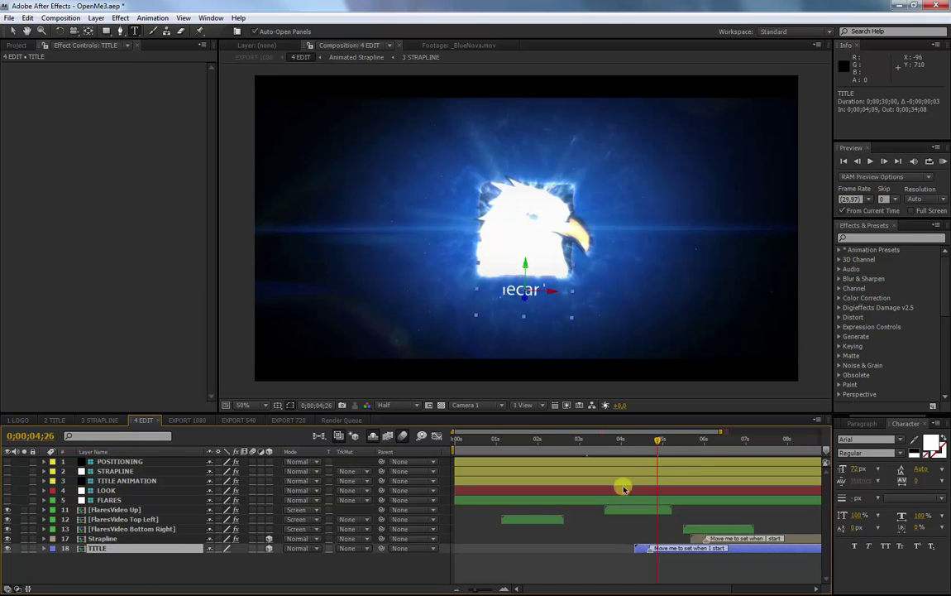
Inspect the Strapline layer and the three FlaresVideo layers for their effects and timing in the composition.
click(101, 539)
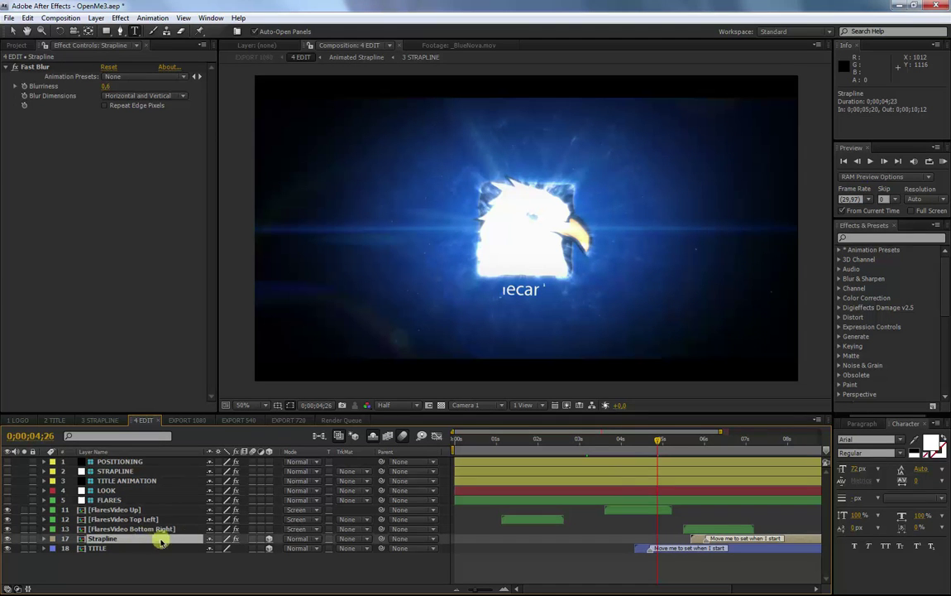
click(101, 530)
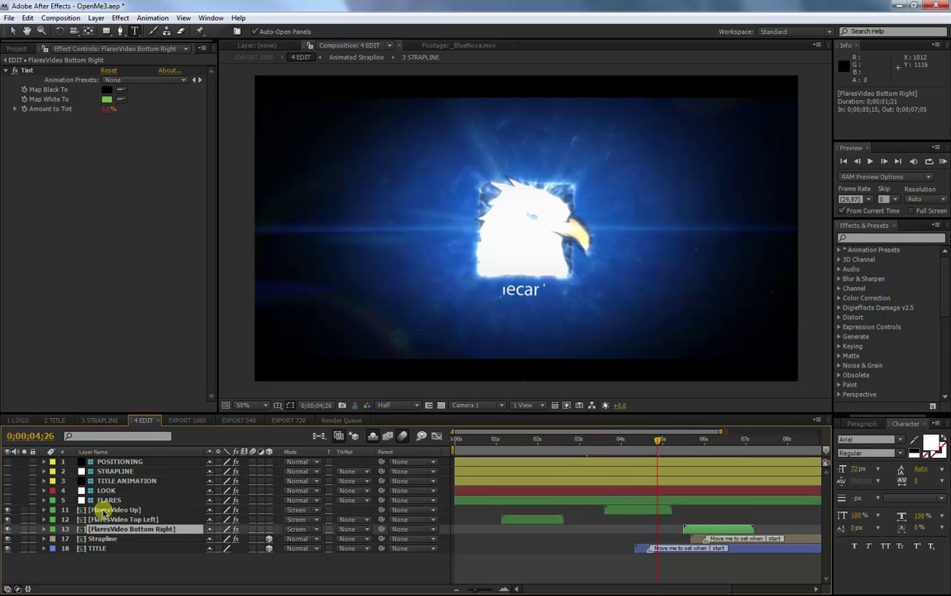
click(101, 511)
click(530, 521)
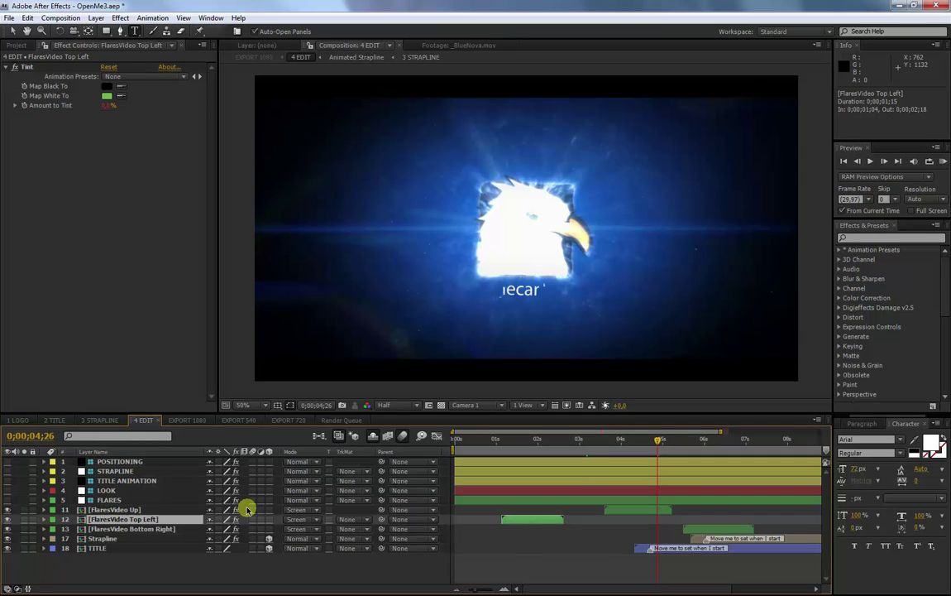
Switch the LOOK layer from Blue Theme to Green Theme and preview the result at 0;00;02;25.
click(109, 491)
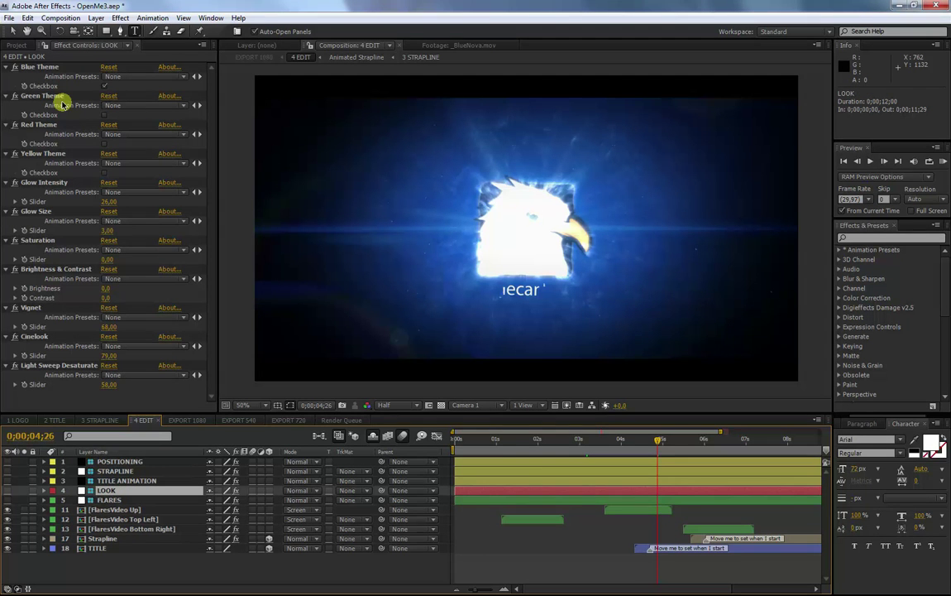
click(105, 86)
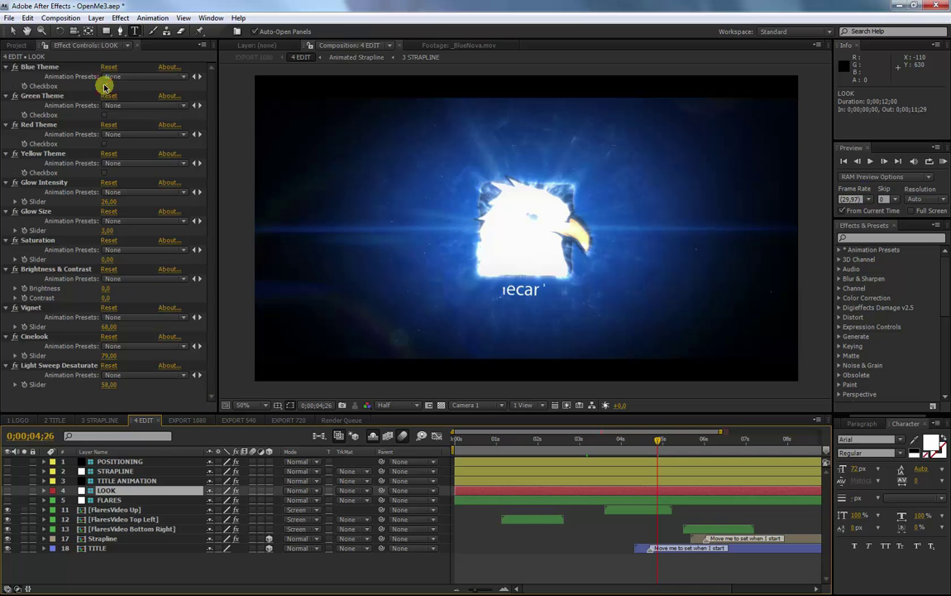
click(105, 115)
click(43, 97)
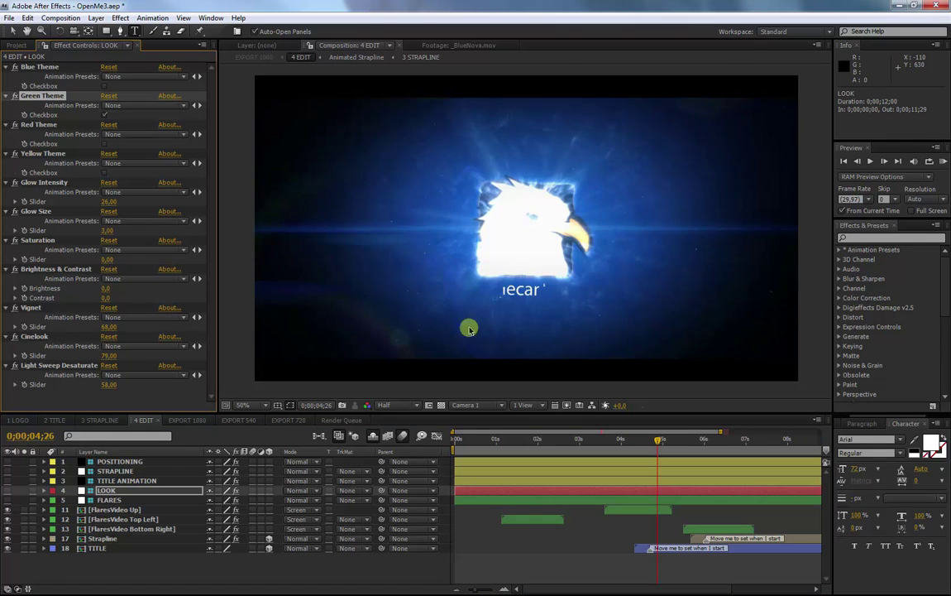
click(523, 438)
click(574, 439)
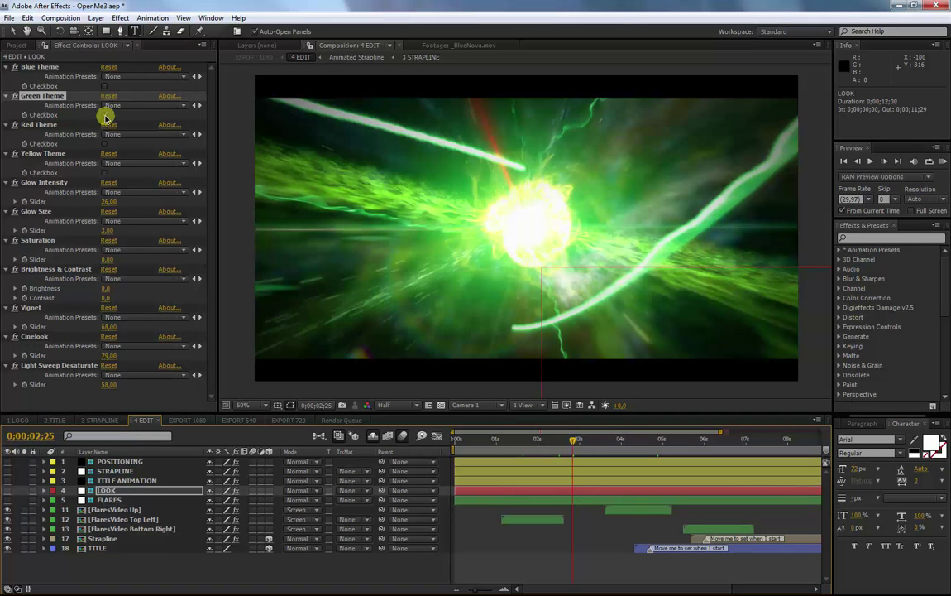
Try the Red Theme on the LOOK layer at 0;00;01;06 and the Yellow Theme at 0;00;01;23.
click(105, 143)
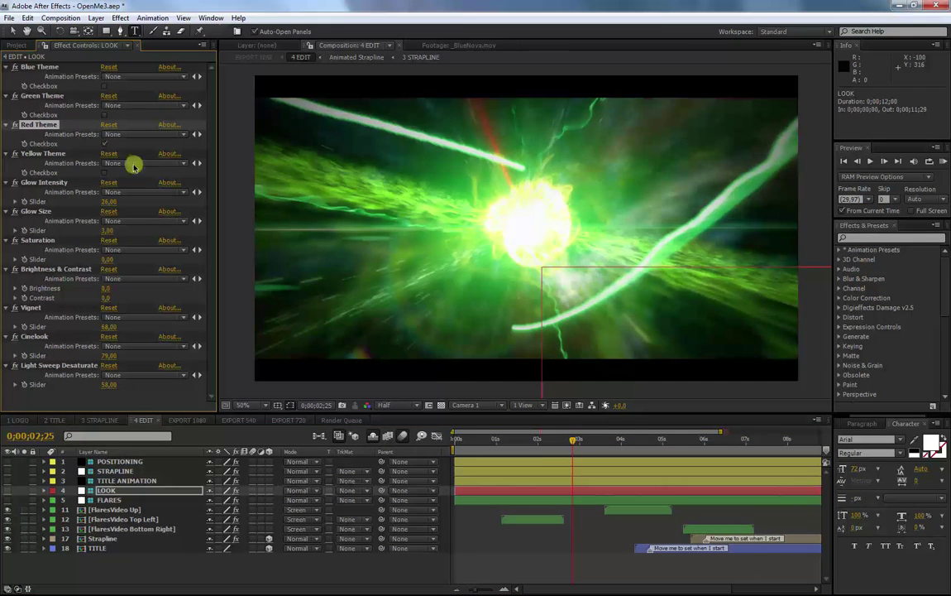
click(504, 437)
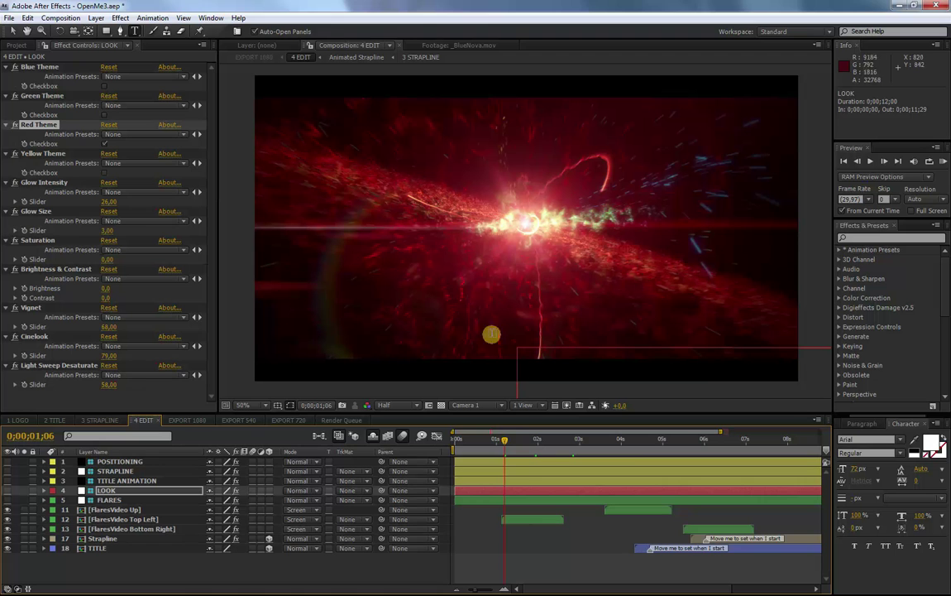
click(103, 171)
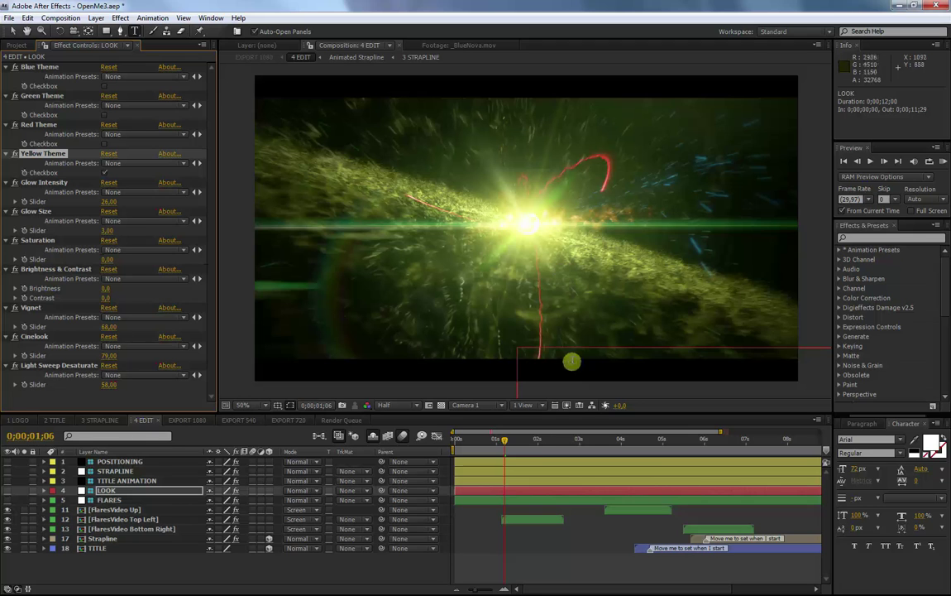
click(529, 439)
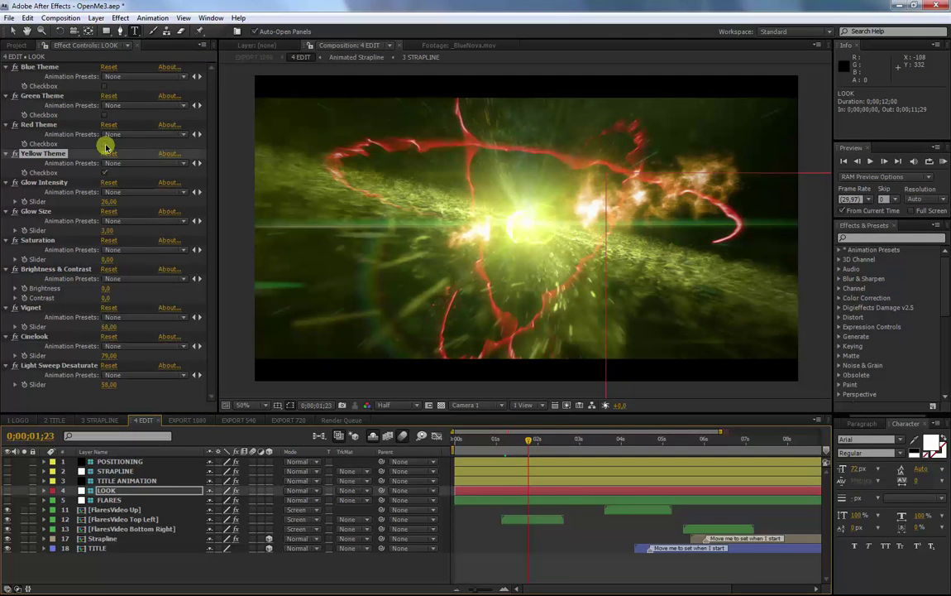
Switch the LOOK layer's color theme to Blue Theme.
click(104, 86)
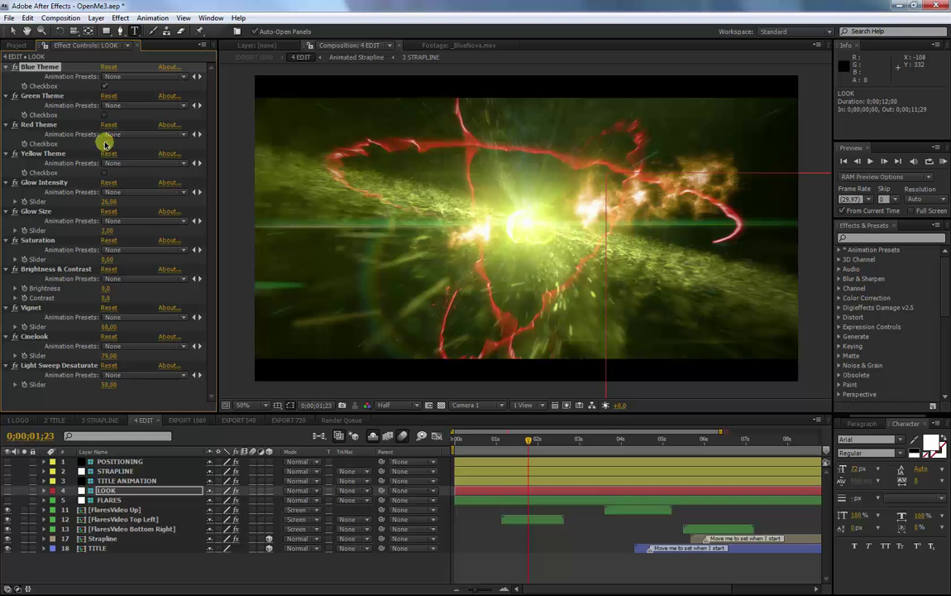
click(95, 129)
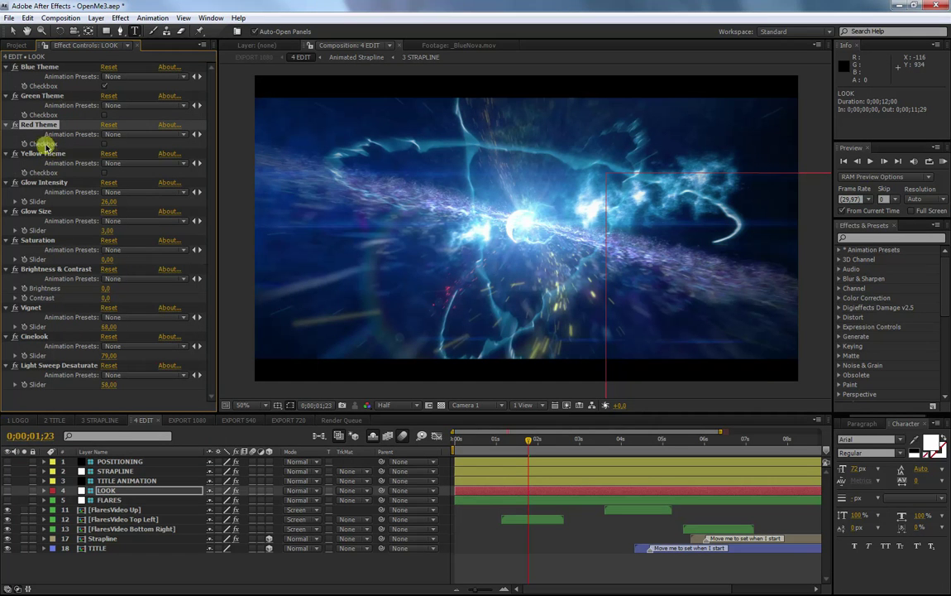
Set the LOOK layer's Glow Intensity to 28 and Glow Size to 14.
click(43, 184)
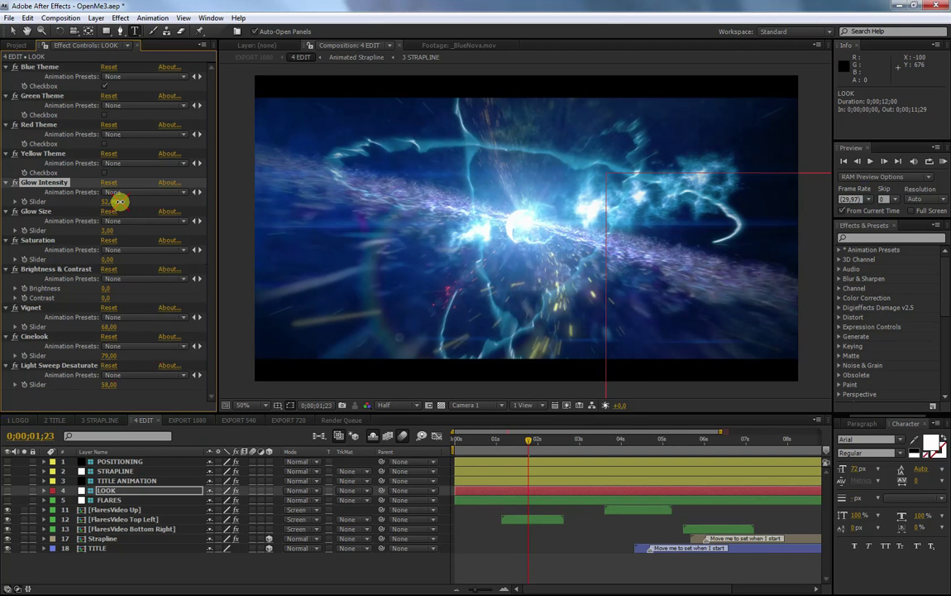
mouse_move(119, 202)
mouse_down()
mouse_move(132, 200)
mouse_move(109, 203)
mouse_up()
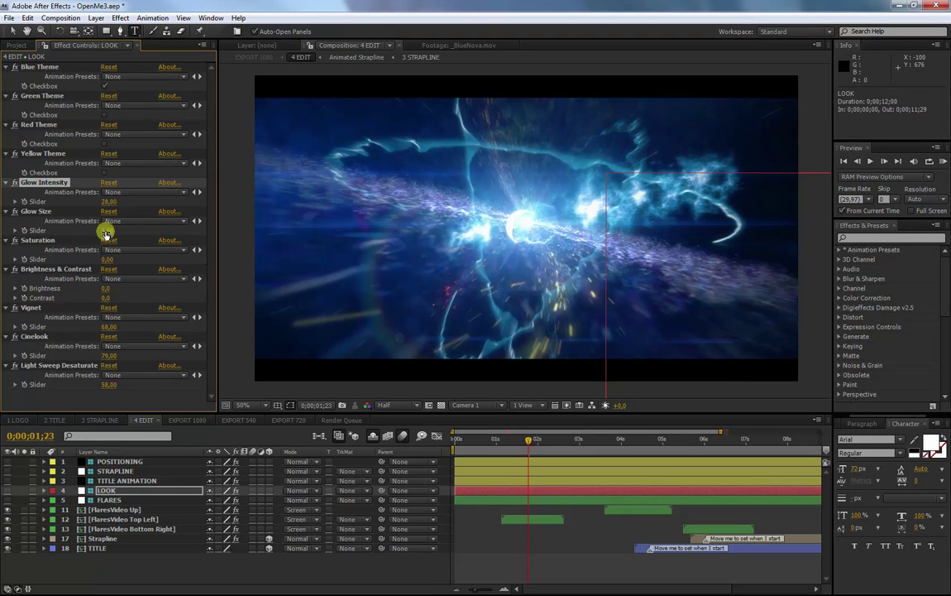
click(110, 230)
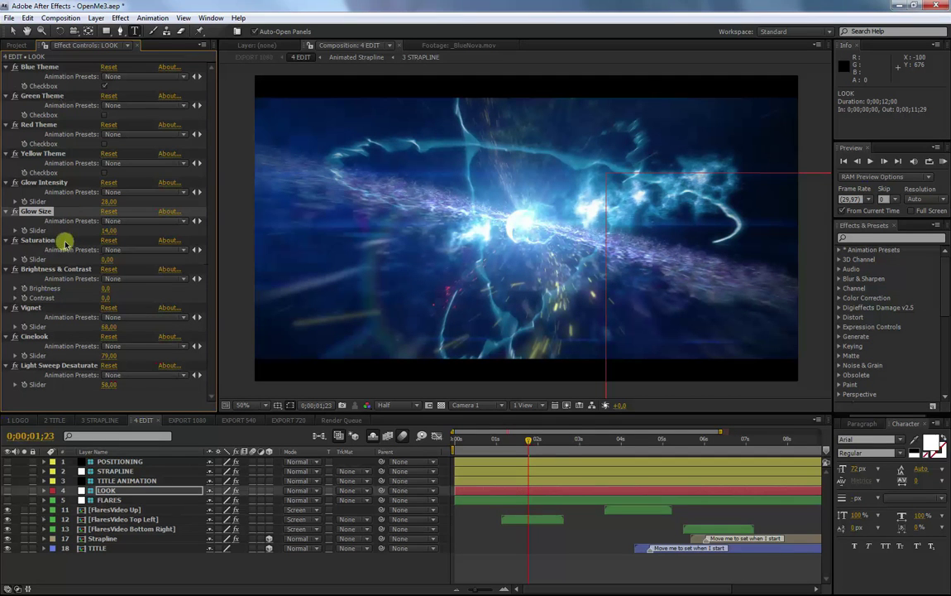
Set the LOOK layer's Saturation to -36, Brightness to -11 and Contrast to 12, and preview the result at 0;00;02;00.
click(38, 240)
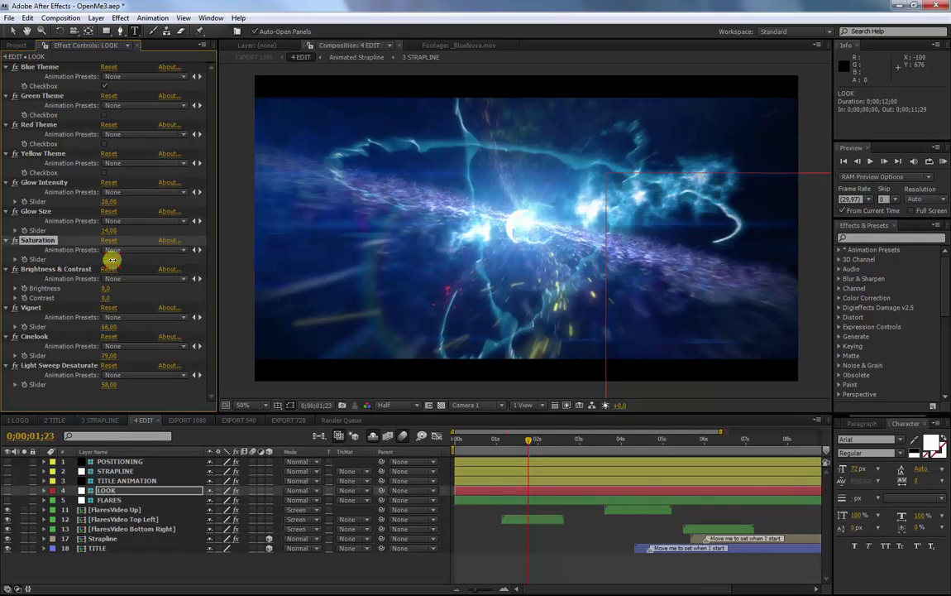
drag(112, 258, 89, 261)
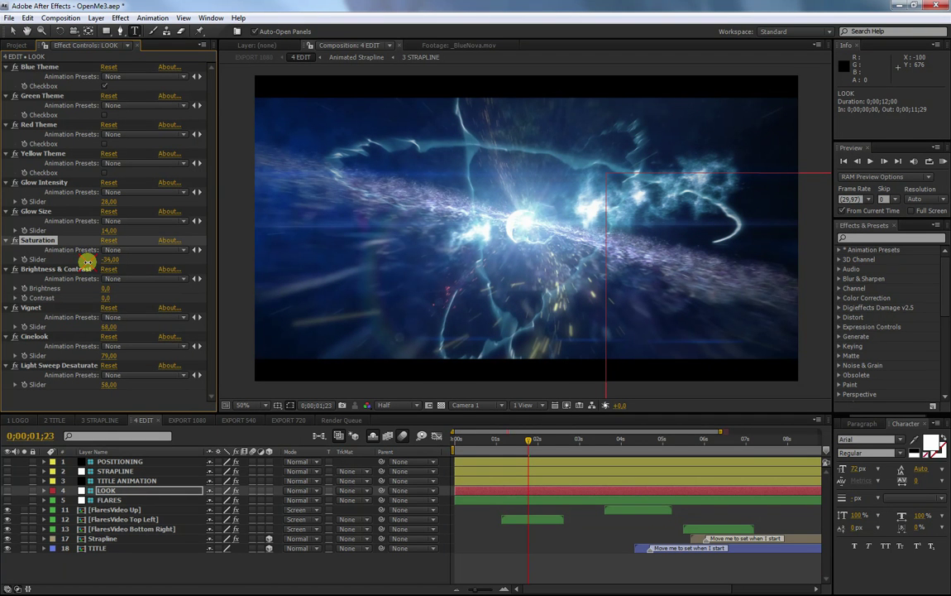
click(111, 297)
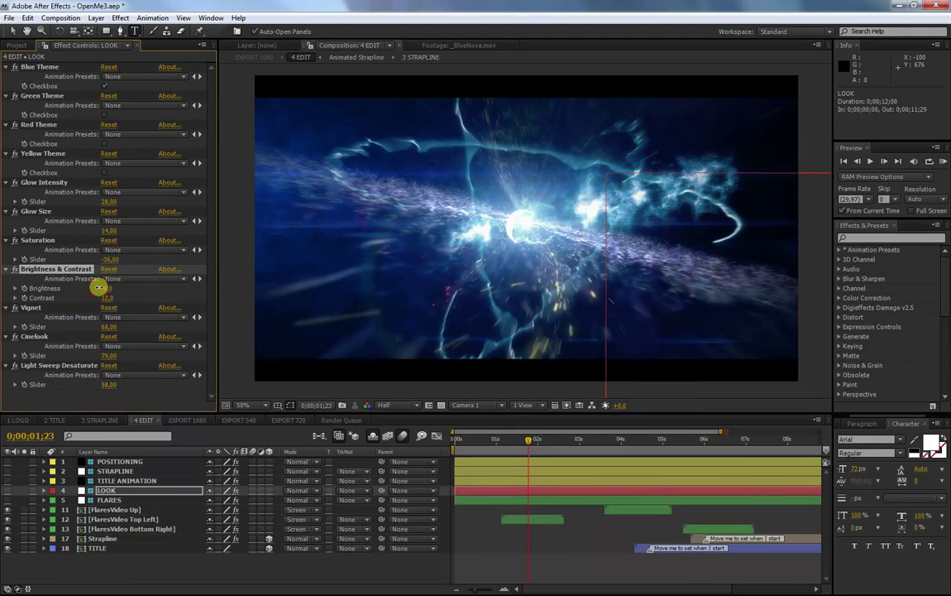
drag(516, 438, 537, 439)
click(544, 440)
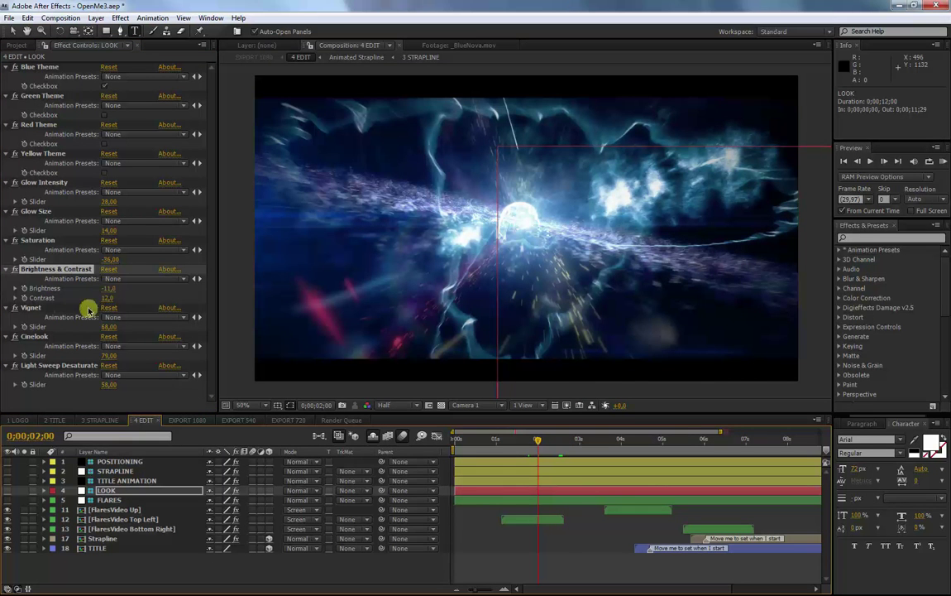
Set the LOOK layer's Vignet to 95 and Cinelook to -7.
click(31, 308)
drag(108, 335, 51, 352)
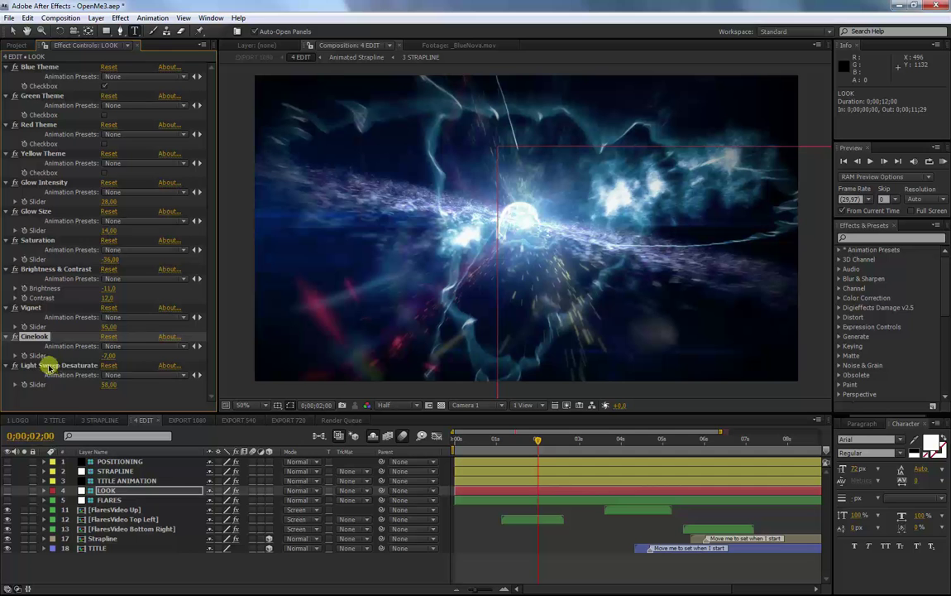
Preview the logo and title reveal with the light sweep up to 0;00;05;29.
click(50, 366)
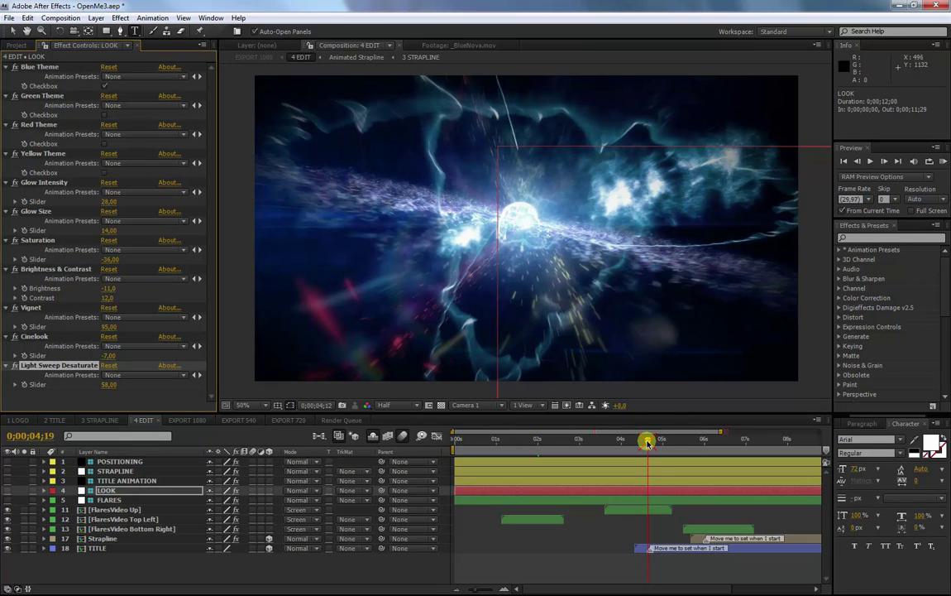
drag(648, 441, 666, 440)
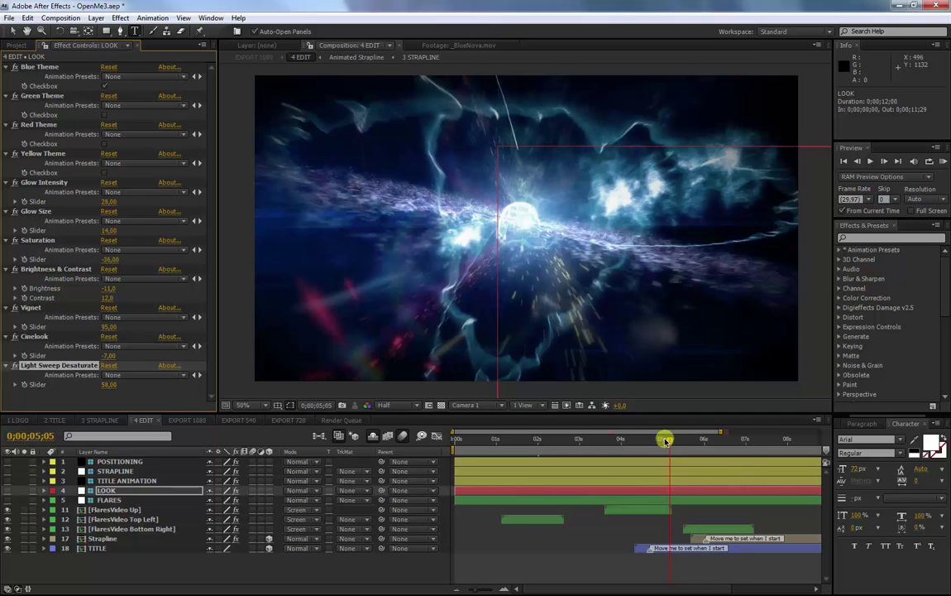
click(681, 438)
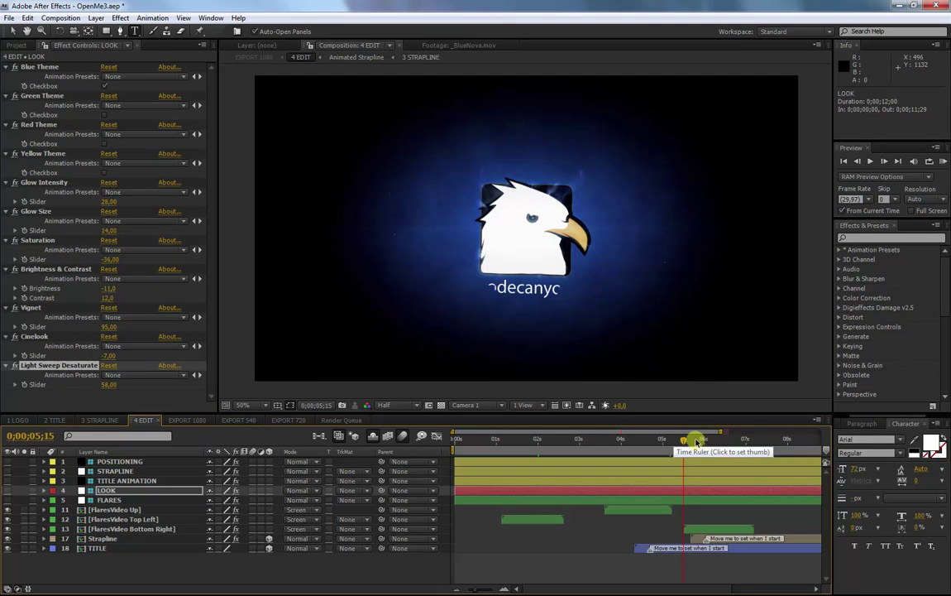
drag(694, 443, 703, 444)
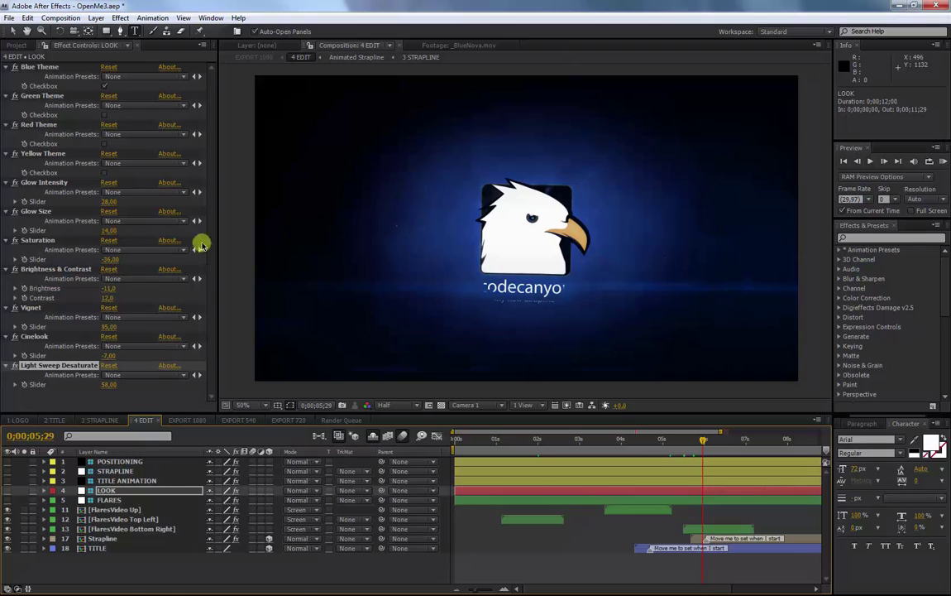
Reset the LOOK layer's Saturation, set Light Sweep Desaturate to 0, and preview the light sweep up to 0;00;07;19.
click(109, 240)
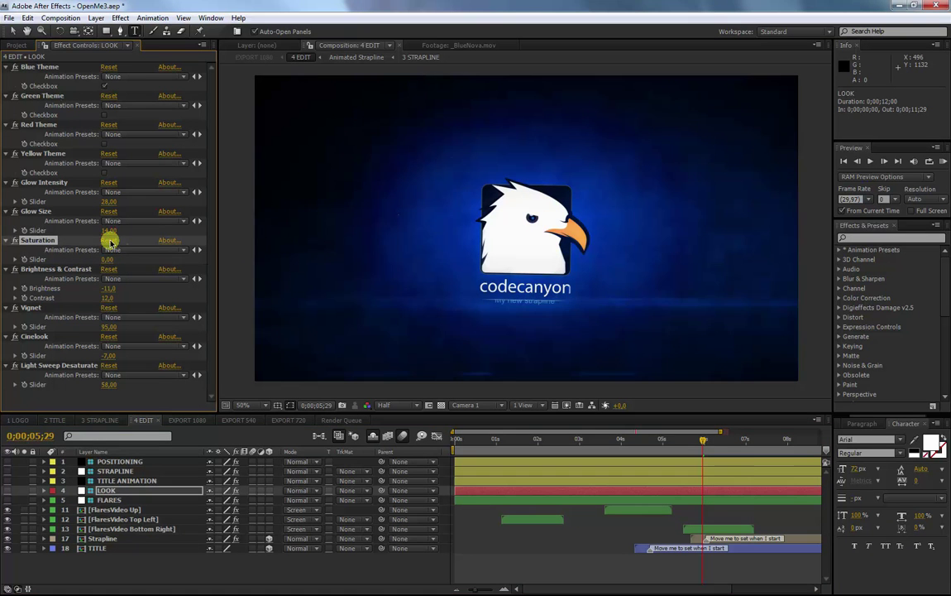
click(755, 439)
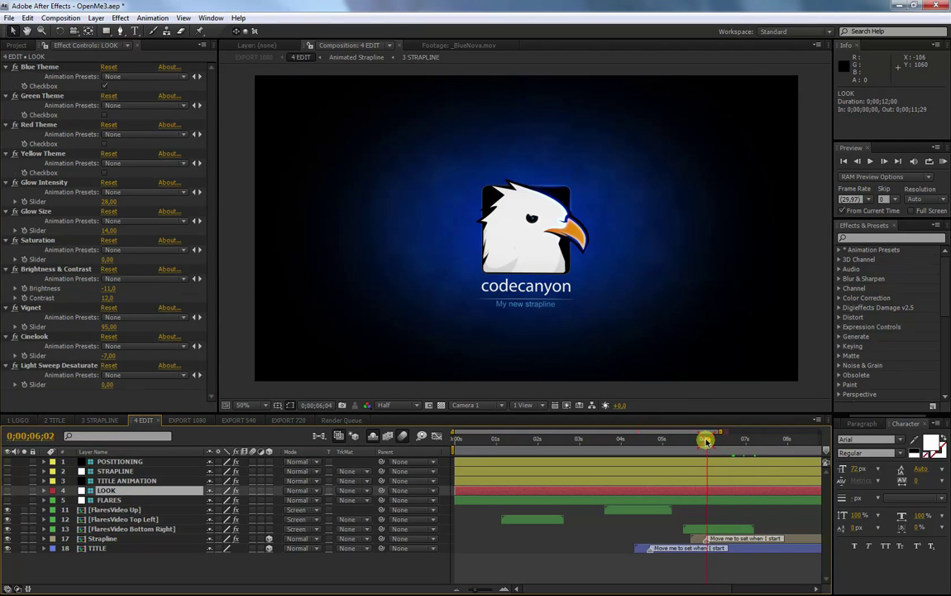
drag(705, 441, 734, 440)
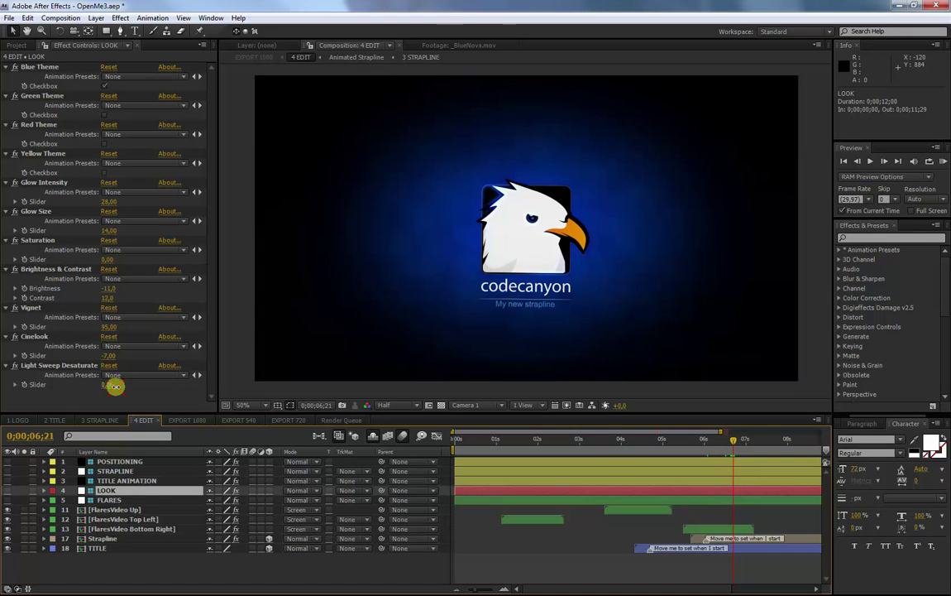
drag(117, 385, 297, 301)
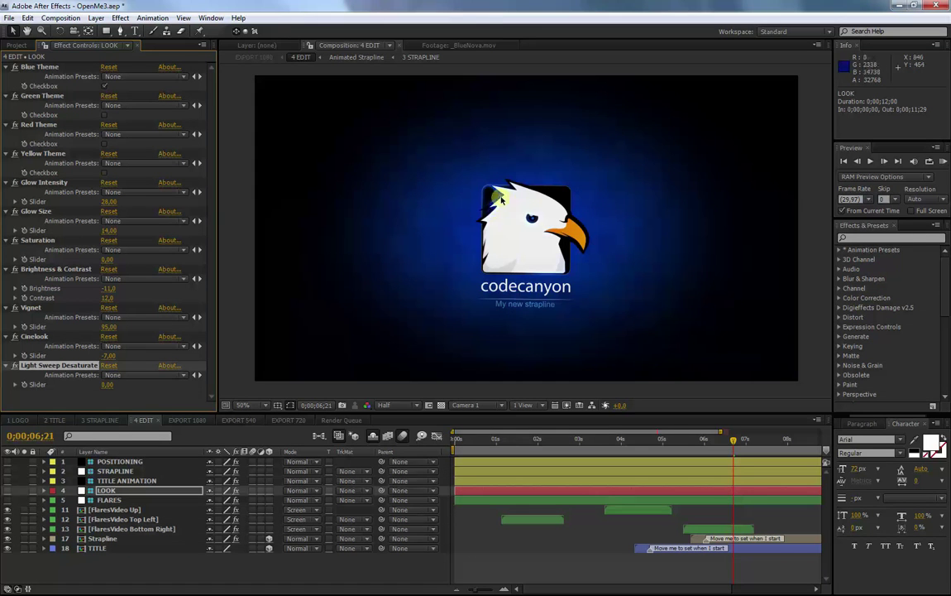
drag(733, 438, 774, 446)
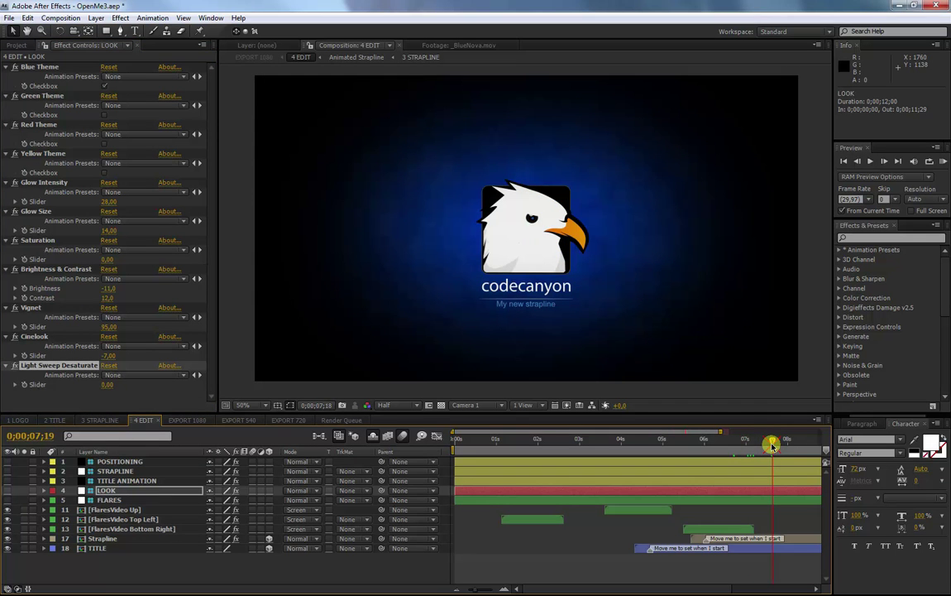
Select the FLARES layer, go to 0;00;05;28 and toggle Activate Flares Video, leaving it on.
click(104, 500)
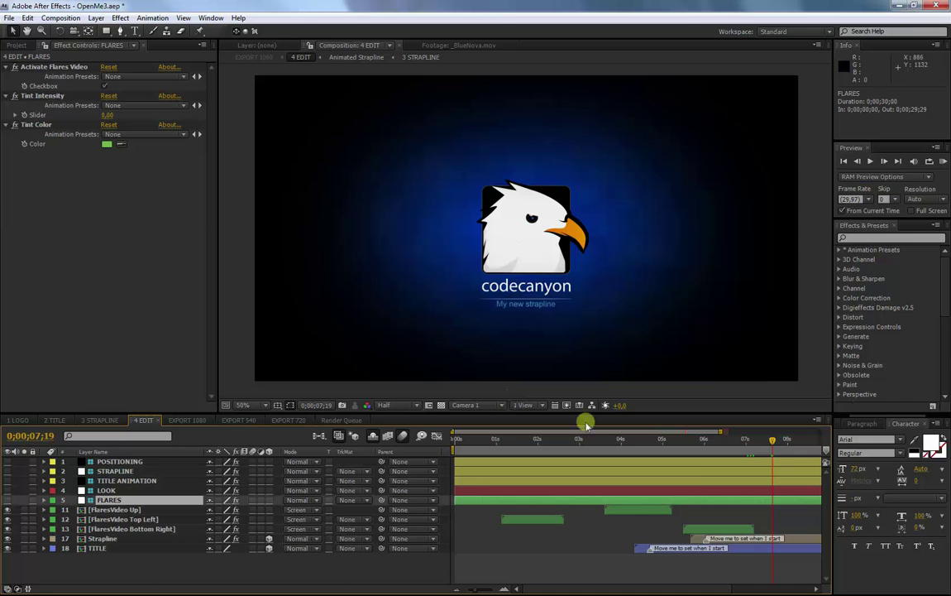
click(701, 439)
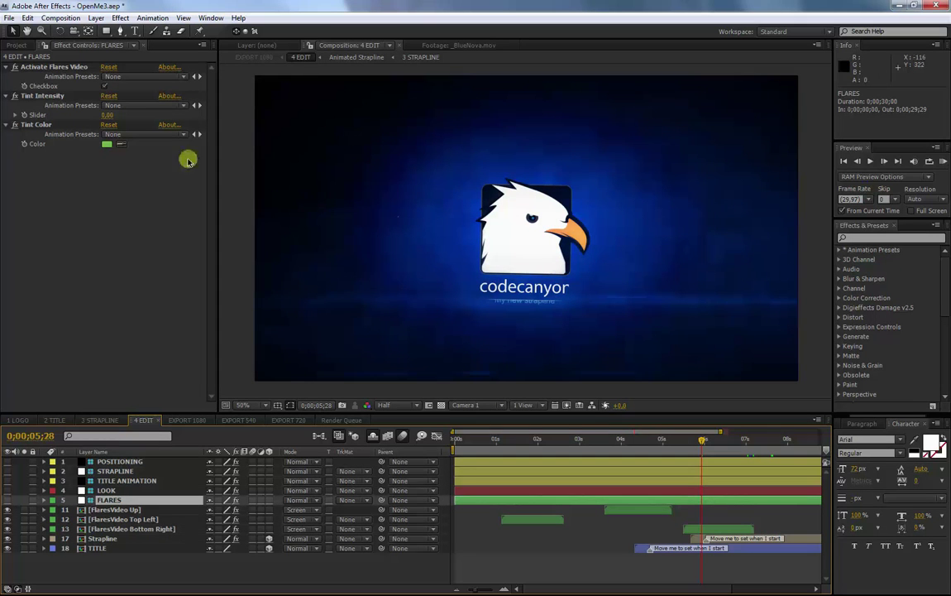
click(103, 86)
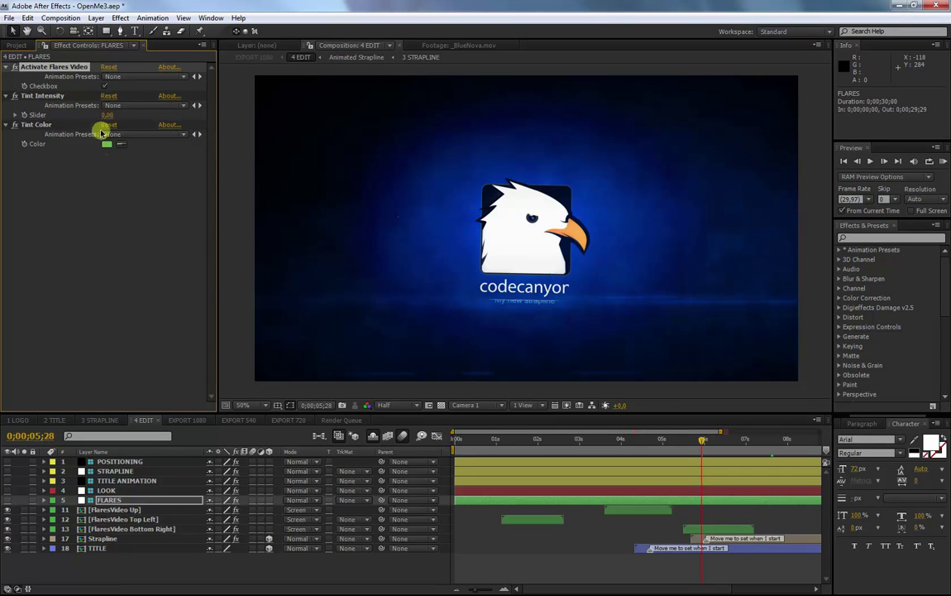
Raise the FLARES layer's Tint Intensity to 439 and change its Tint Color to light yellow.
click(121, 116)
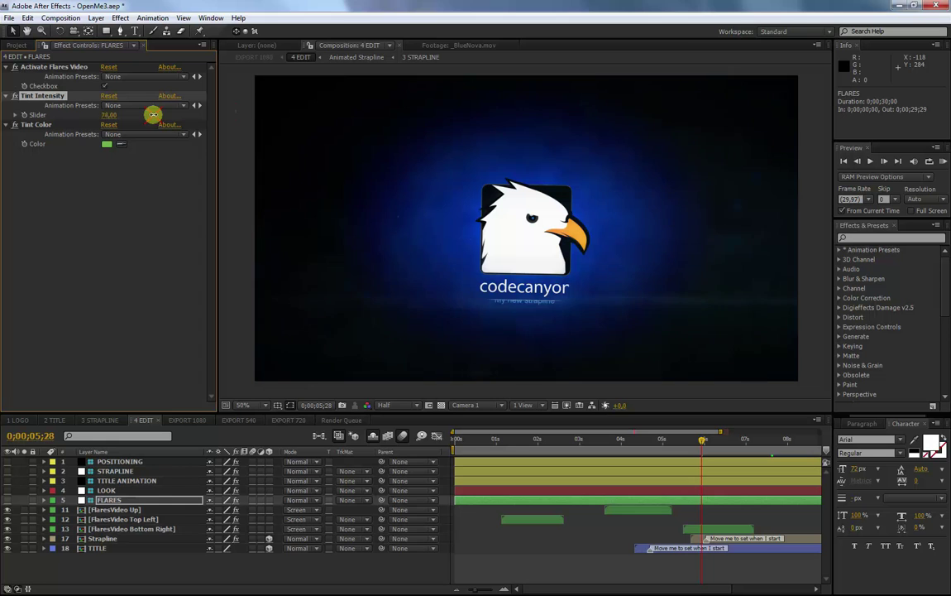
drag(153, 114, 329, 104)
click(107, 144)
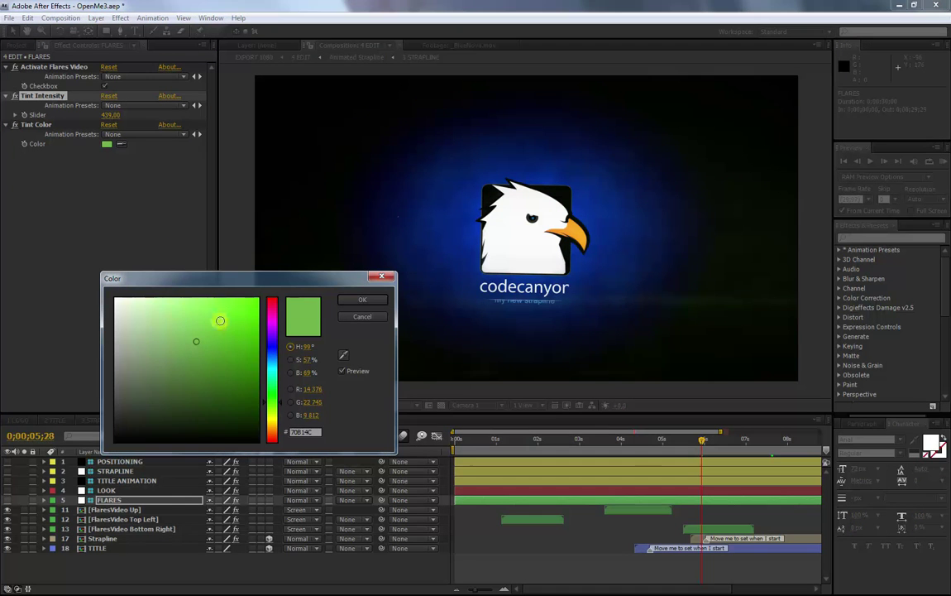
drag(220, 321, 182, 297)
click(278, 420)
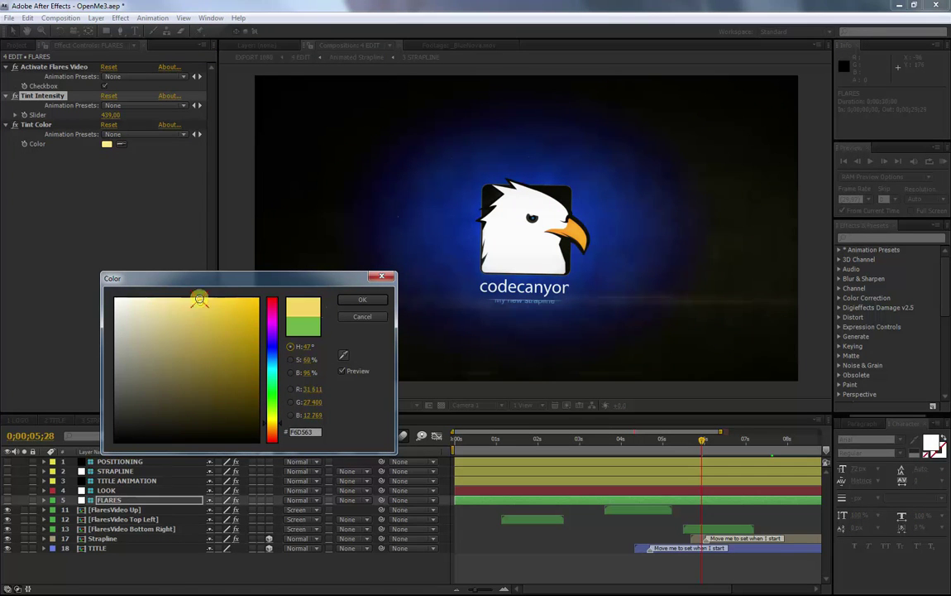
click(349, 301)
Reduce the flares' Tint Intensity to 133 and preview the animation back to 0;00;01;21.
click(111, 118)
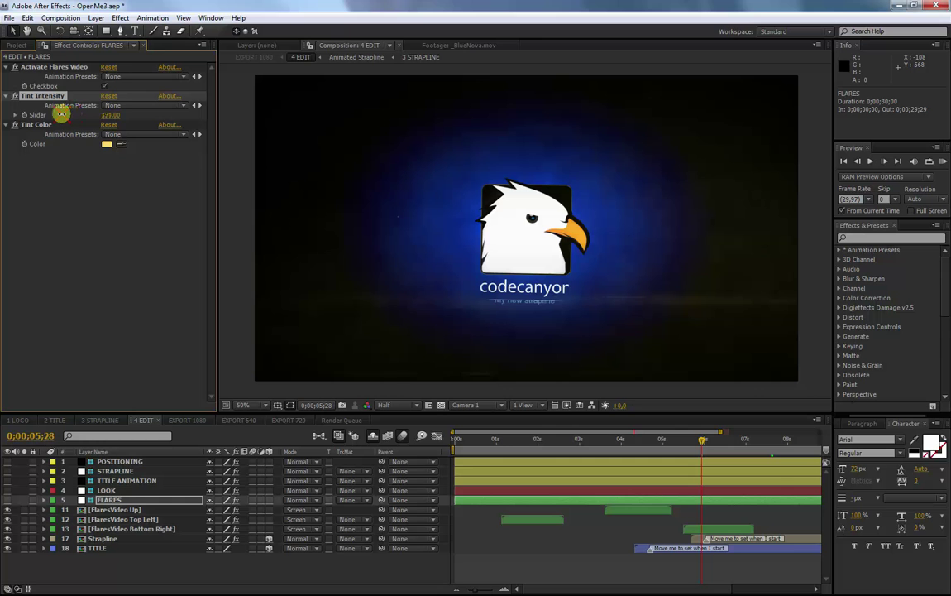
mouse_move(110, 115)
mouse_down()
mouse_move(18, 116)
mouse_move(109, 107)
mouse_up()
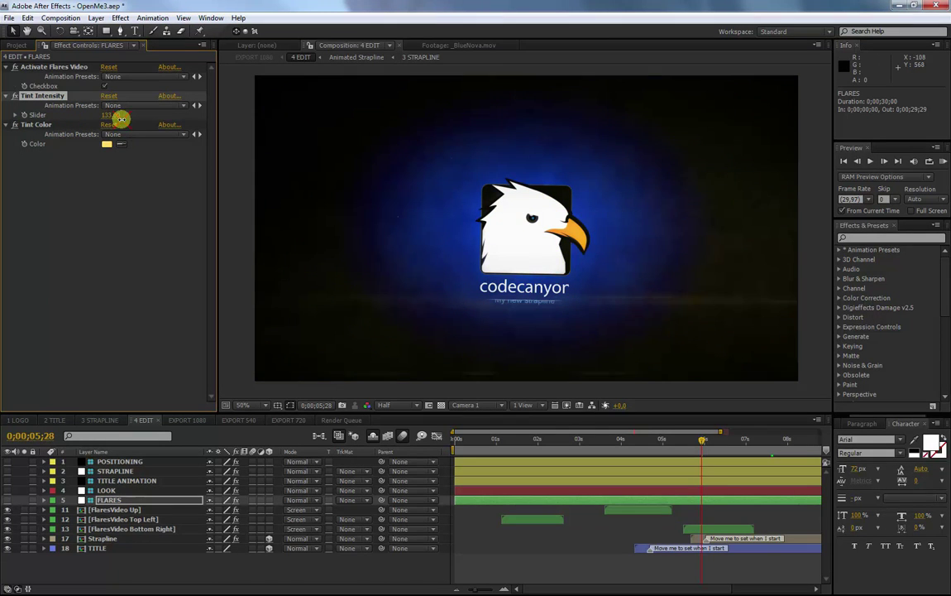
click(695, 443)
drag(694, 442, 637, 441)
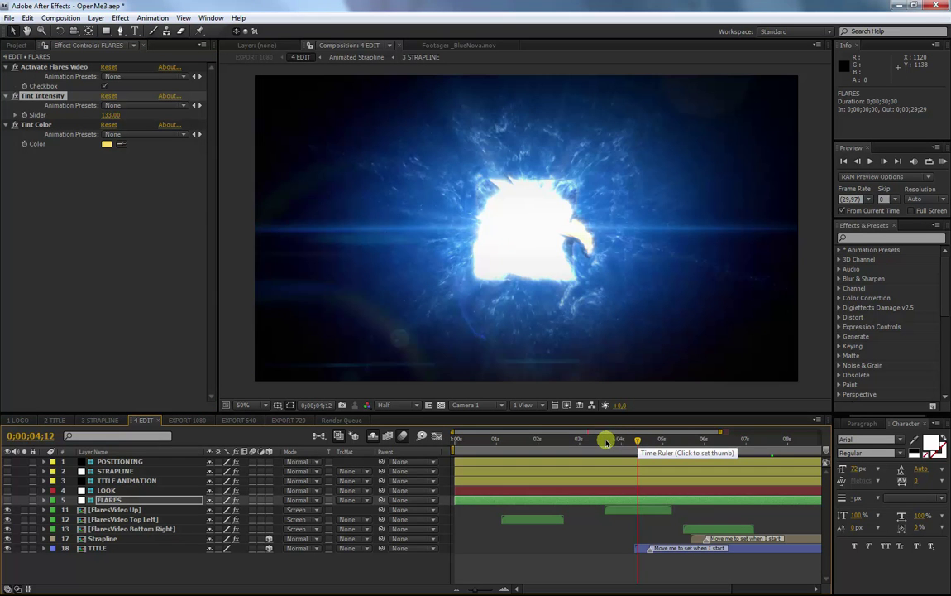
drag(623, 445, 525, 440)
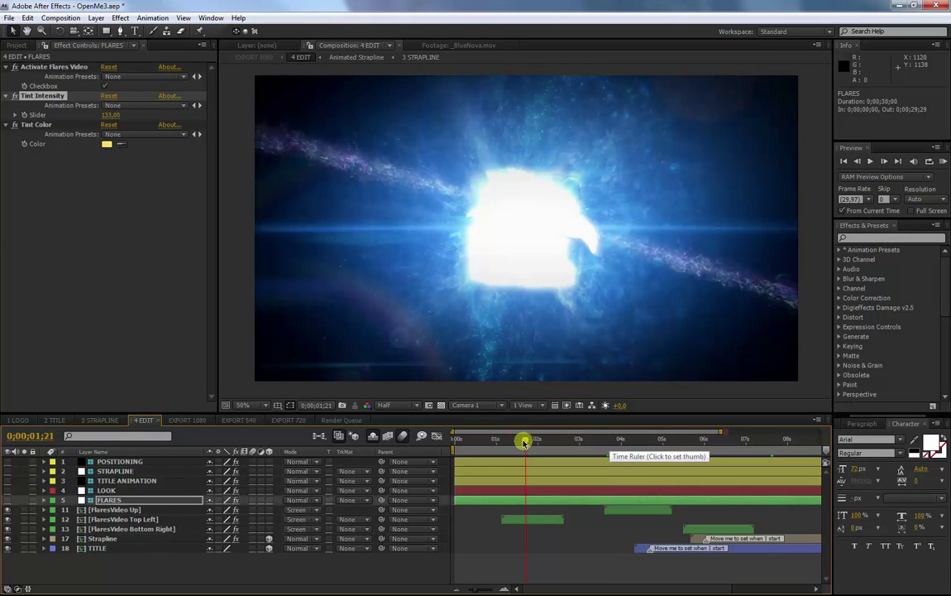
Set the FLARES layer's Tint Intensity to 0.
click(107, 116)
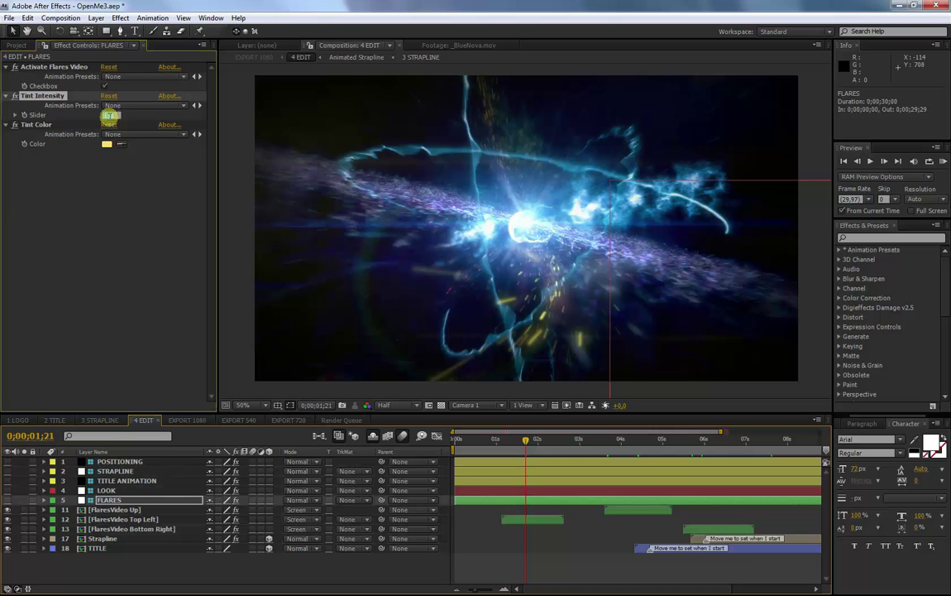
text(0)
key(Return)
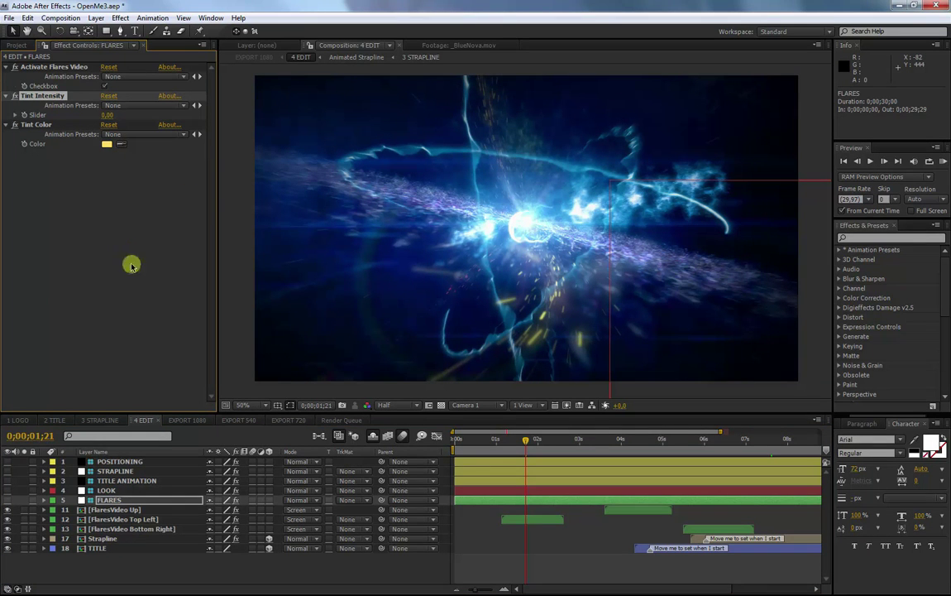
Look through the EXPORT 1080, EXPORT 540 and EXPORT 720 compositions, return to 4 EDIT and show the project items.
click(189, 420)
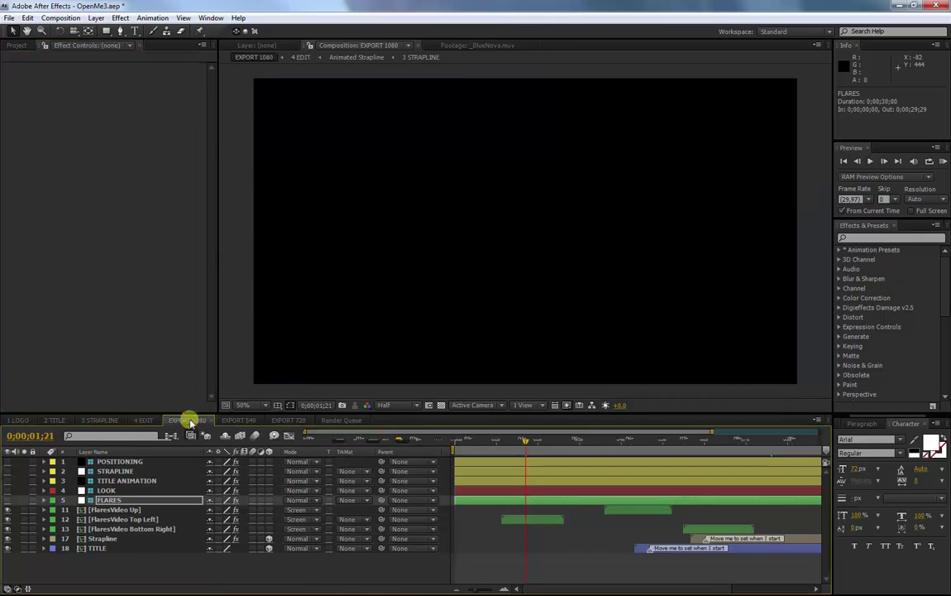
click(242, 421)
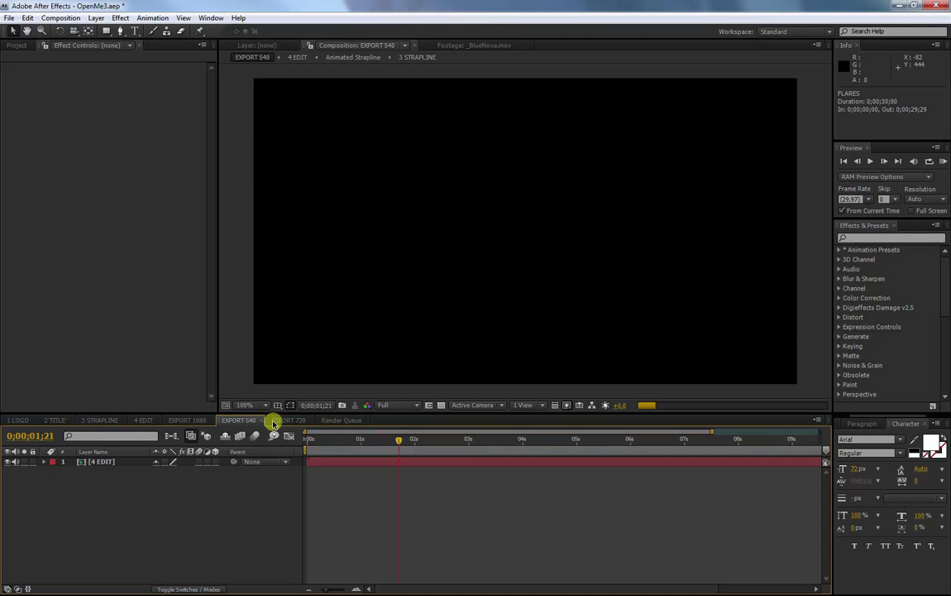
click(276, 421)
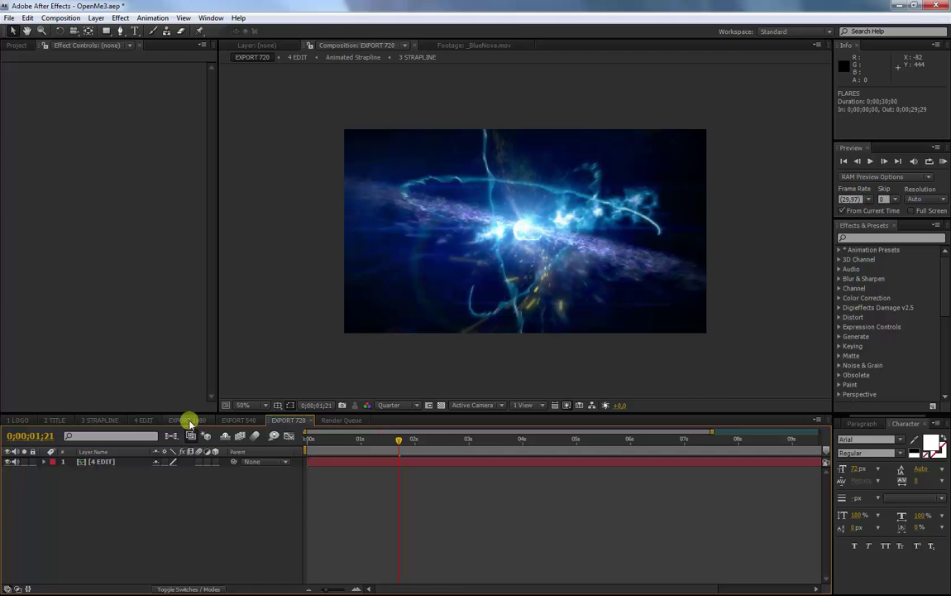
click(144, 421)
click(15, 45)
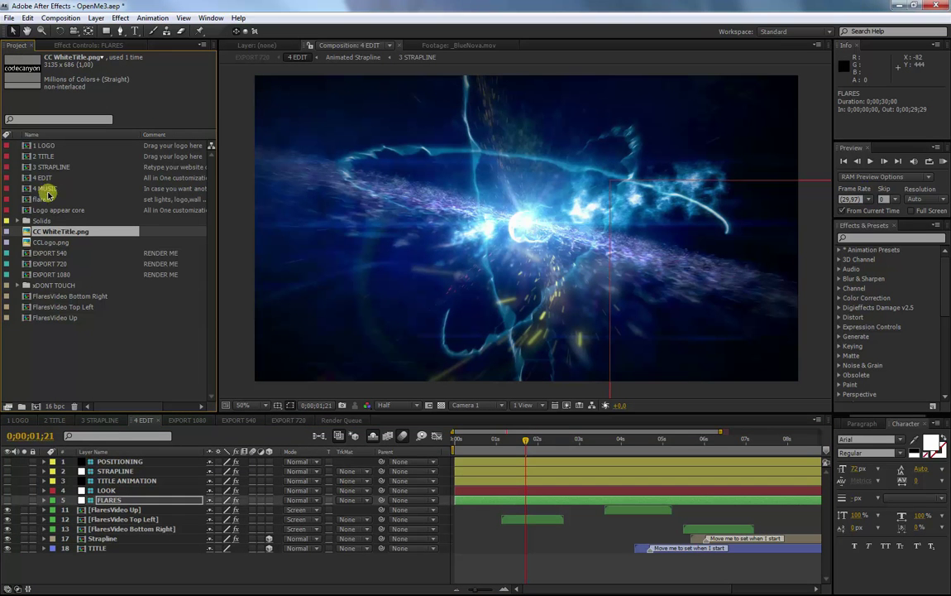
In the EXPORT 1080 composition, go to 0;00;10;01 and shorten the work area to end at 0;00;10;00.
click(192, 420)
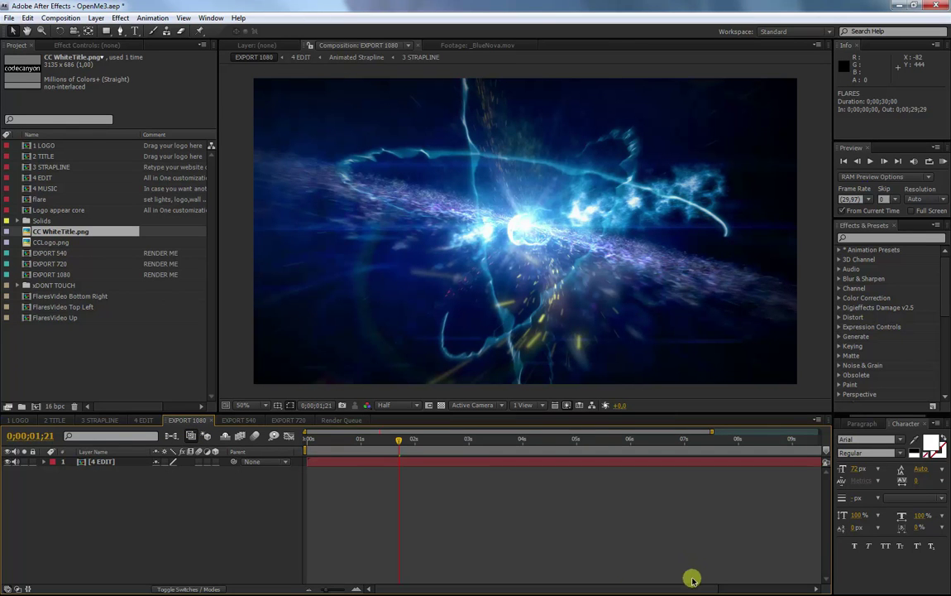
drag(328, 589, 319, 587)
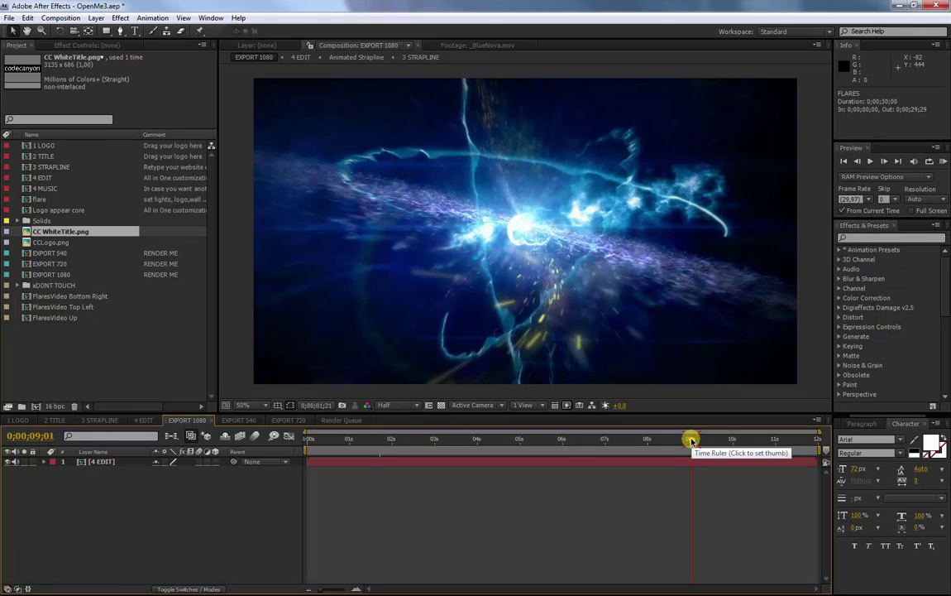
drag(691, 440, 734, 441)
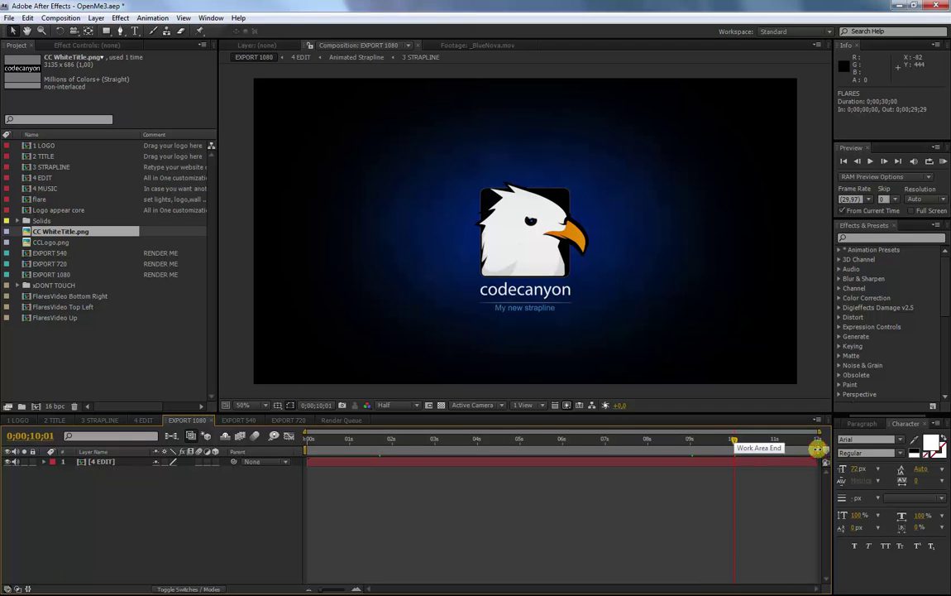
drag(817, 448, 737, 454)
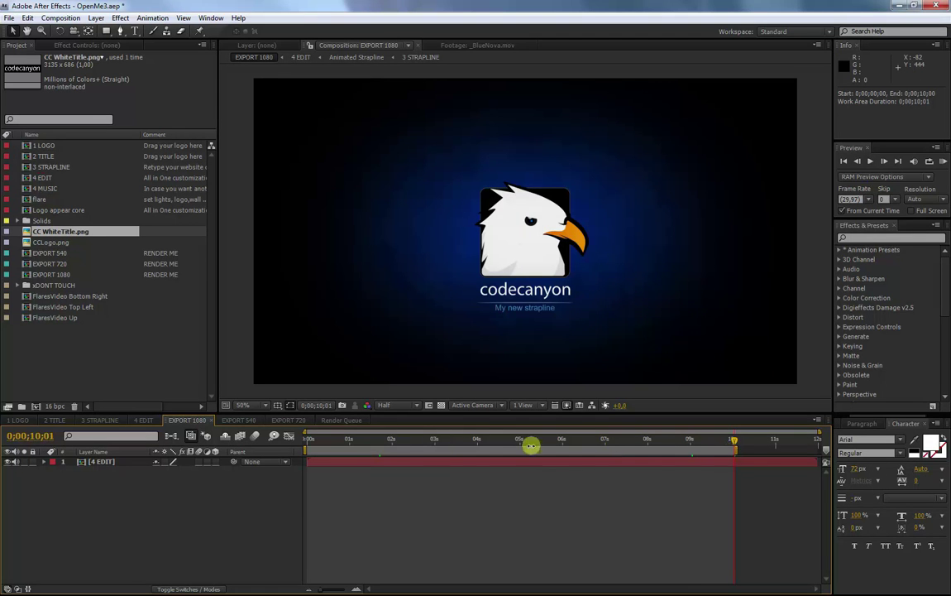
Queue EXPORT 1080 for rendering in Video For Windows format, with output file EXPORT 1080.avi in the rendu folder.
click(58, 17)
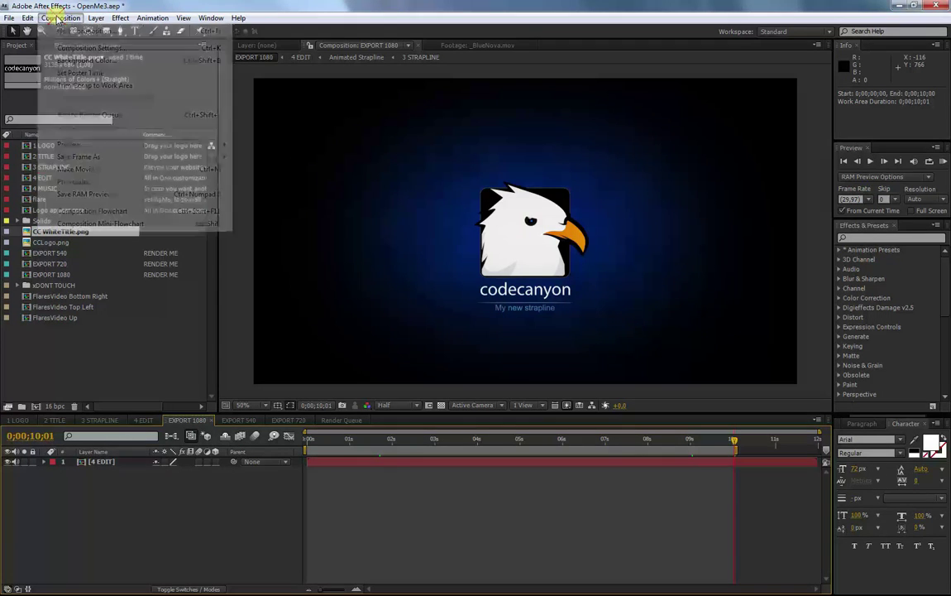
click(72, 113)
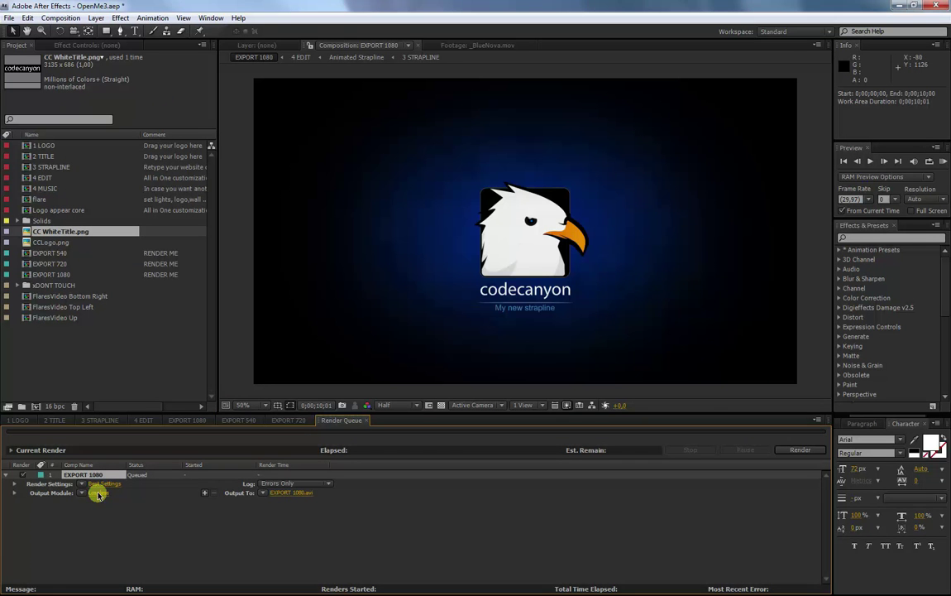
click(97, 493)
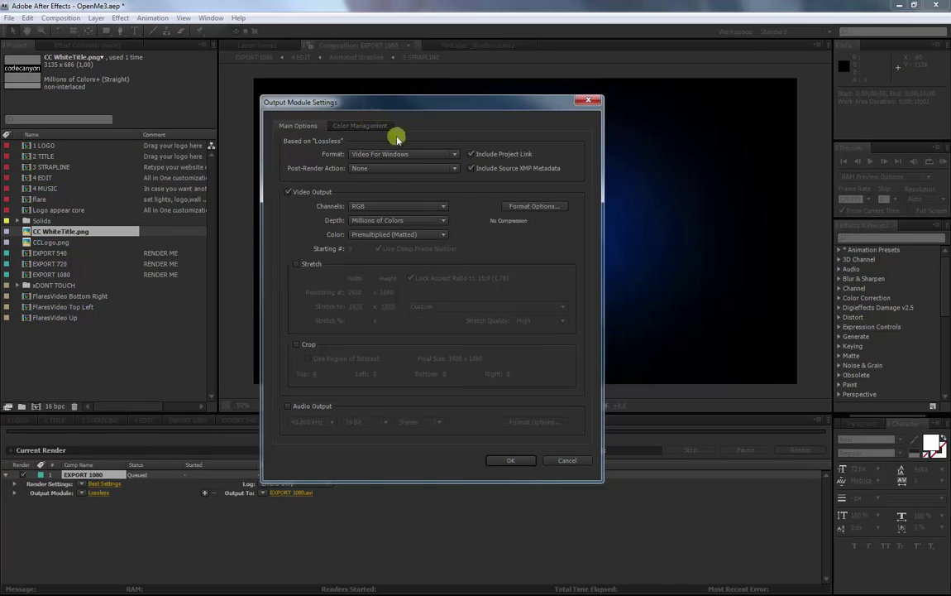
click(399, 154)
click(453, 177)
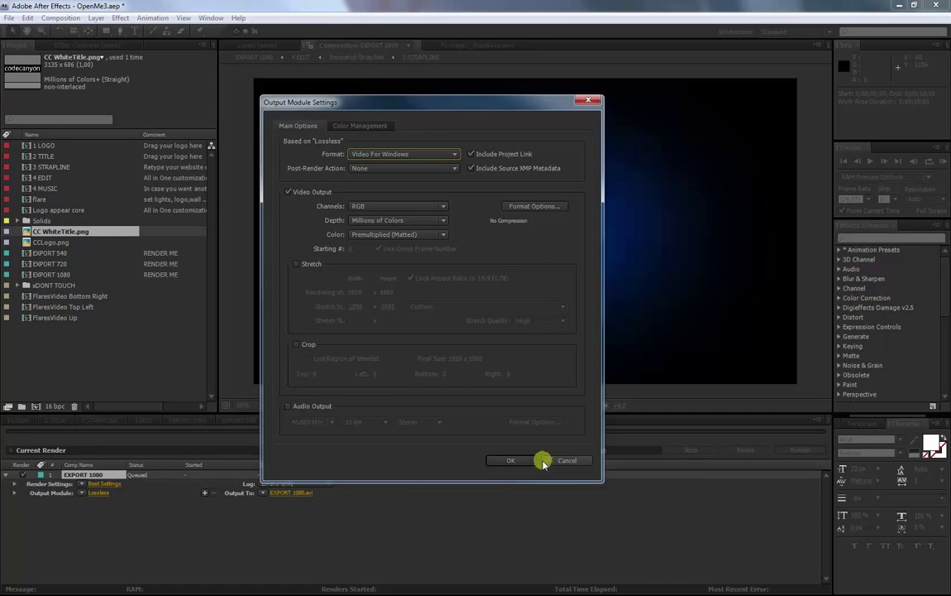
click(513, 460)
click(287, 493)
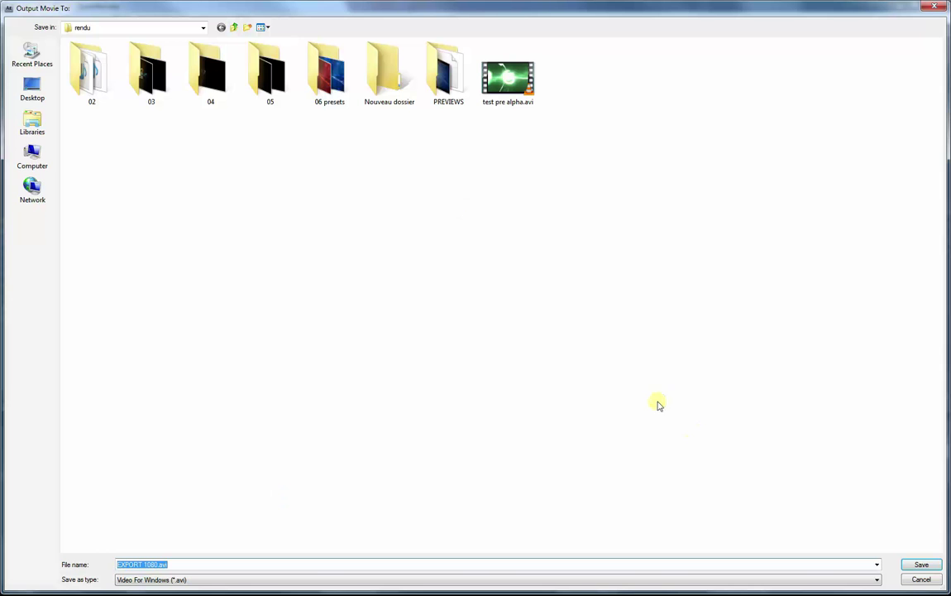
click(918, 567)
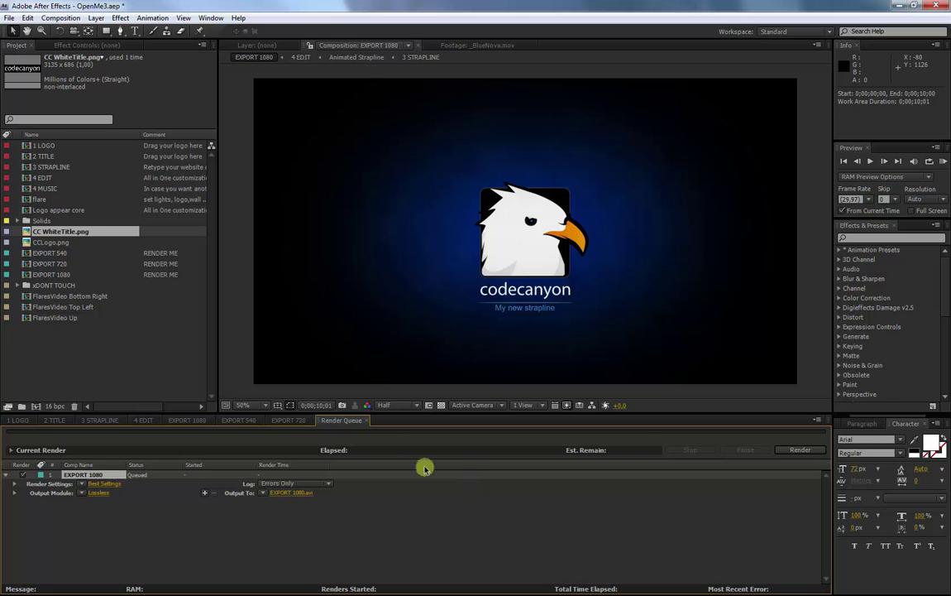